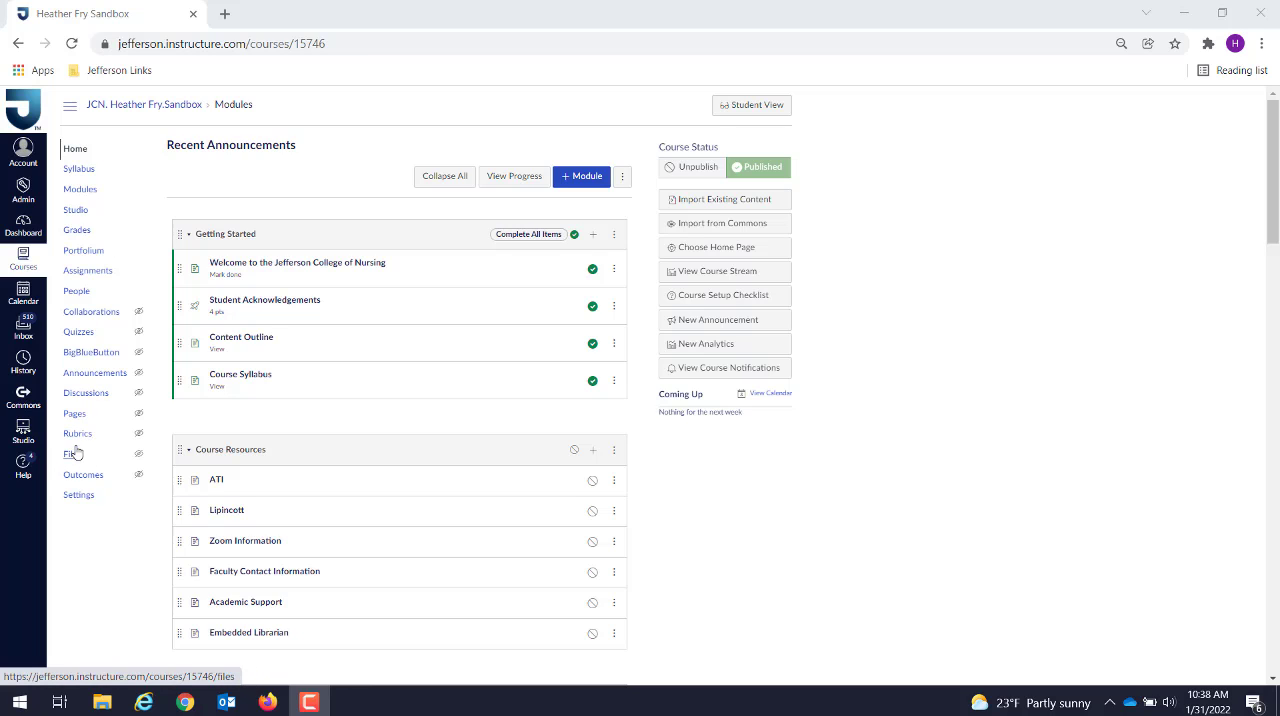
# Step: Open the course's Files area and publish the Uploaded Media and PPTs folders
pyautogui.click(74, 453)
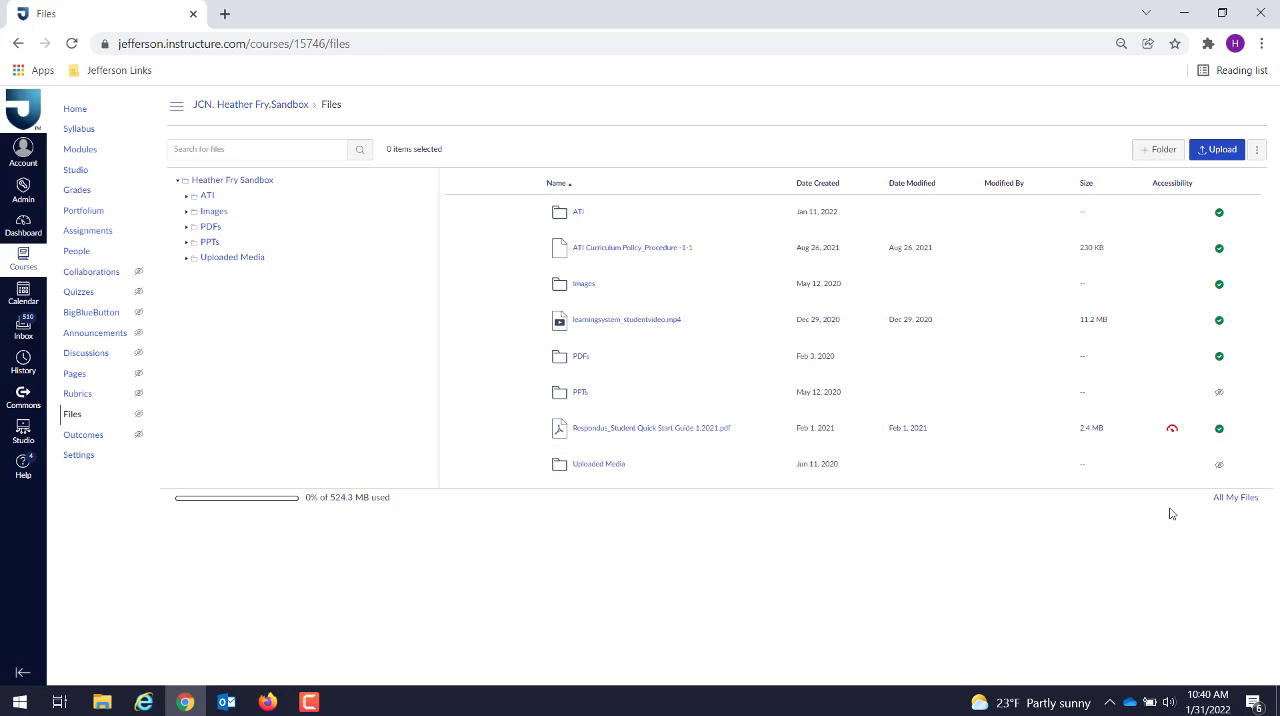
pyautogui.click(1219, 467)
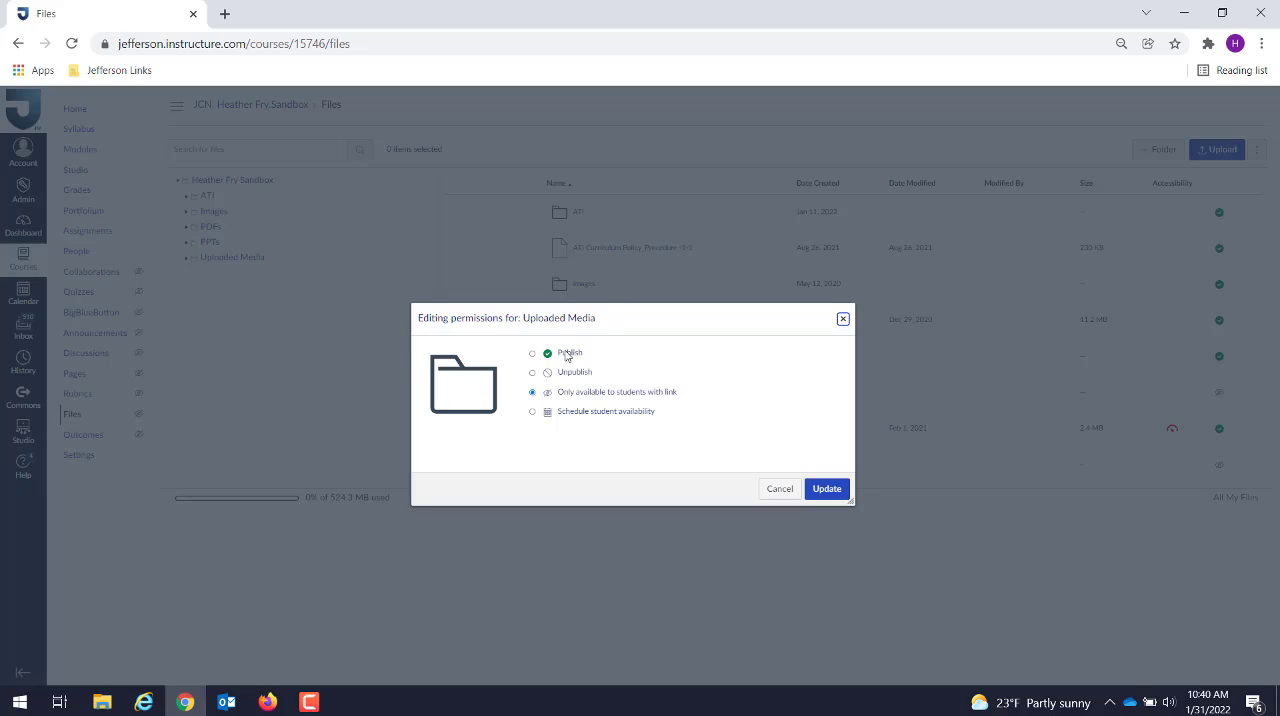
pyautogui.click(533, 354)
pyautogui.click(827, 489)
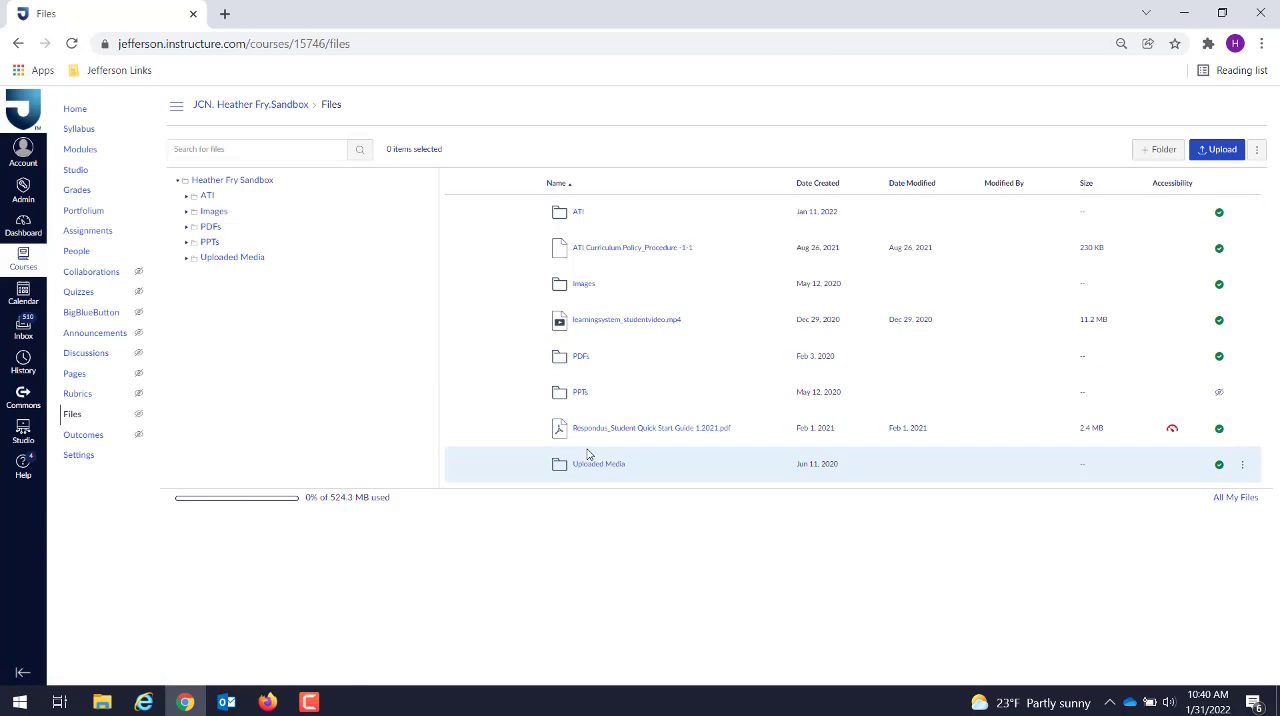
pyautogui.click(1221, 397)
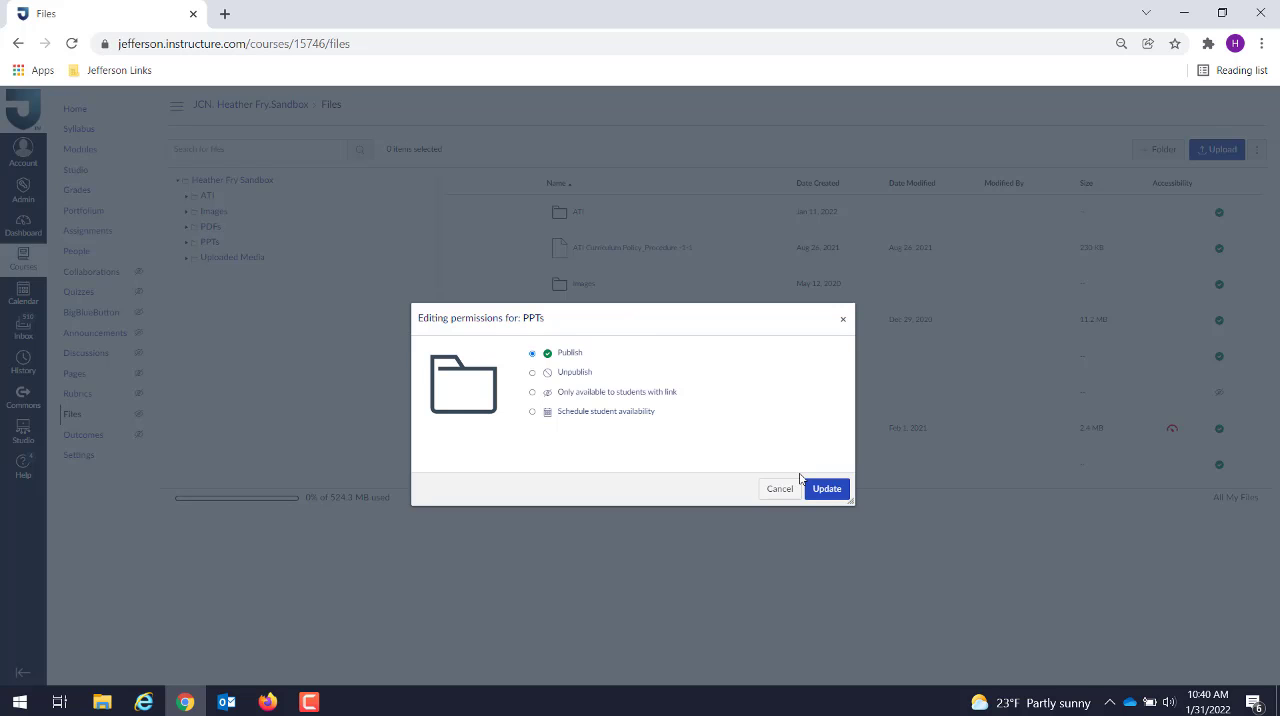
pyautogui.click(842, 494)
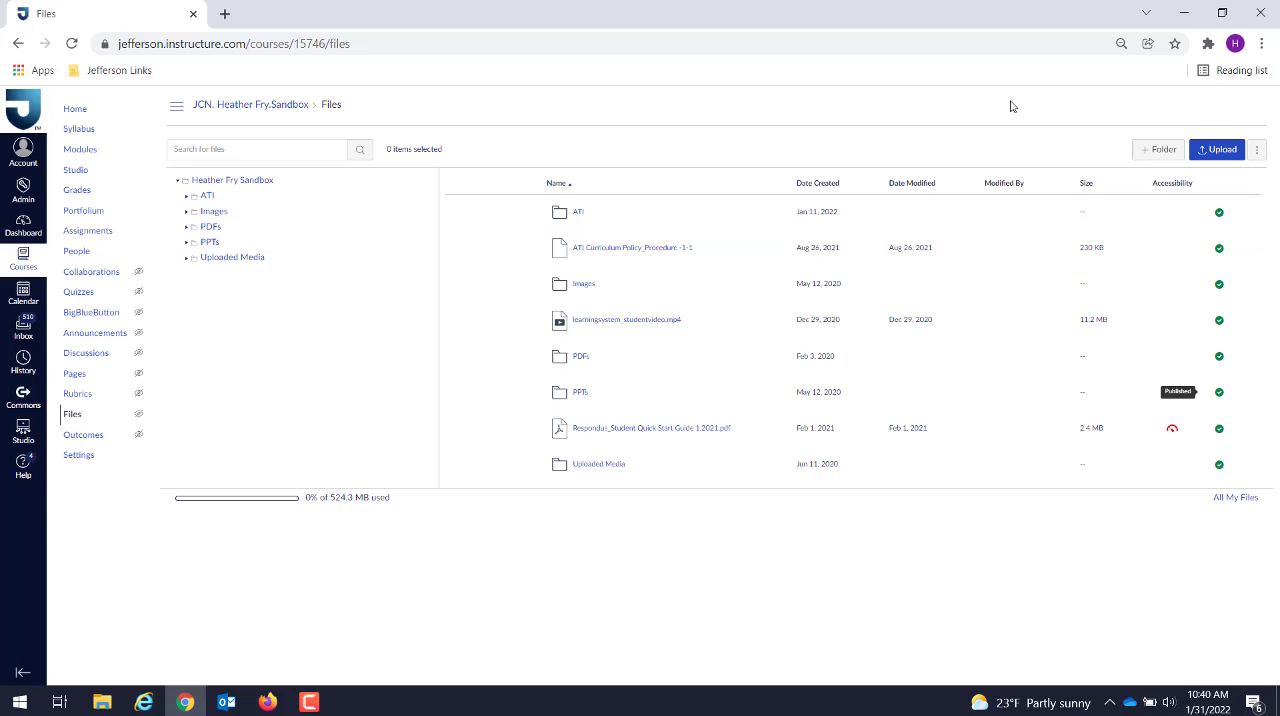
# Step: Create a folder named Test at the top level of the course files
pyautogui.click(1163, 151)
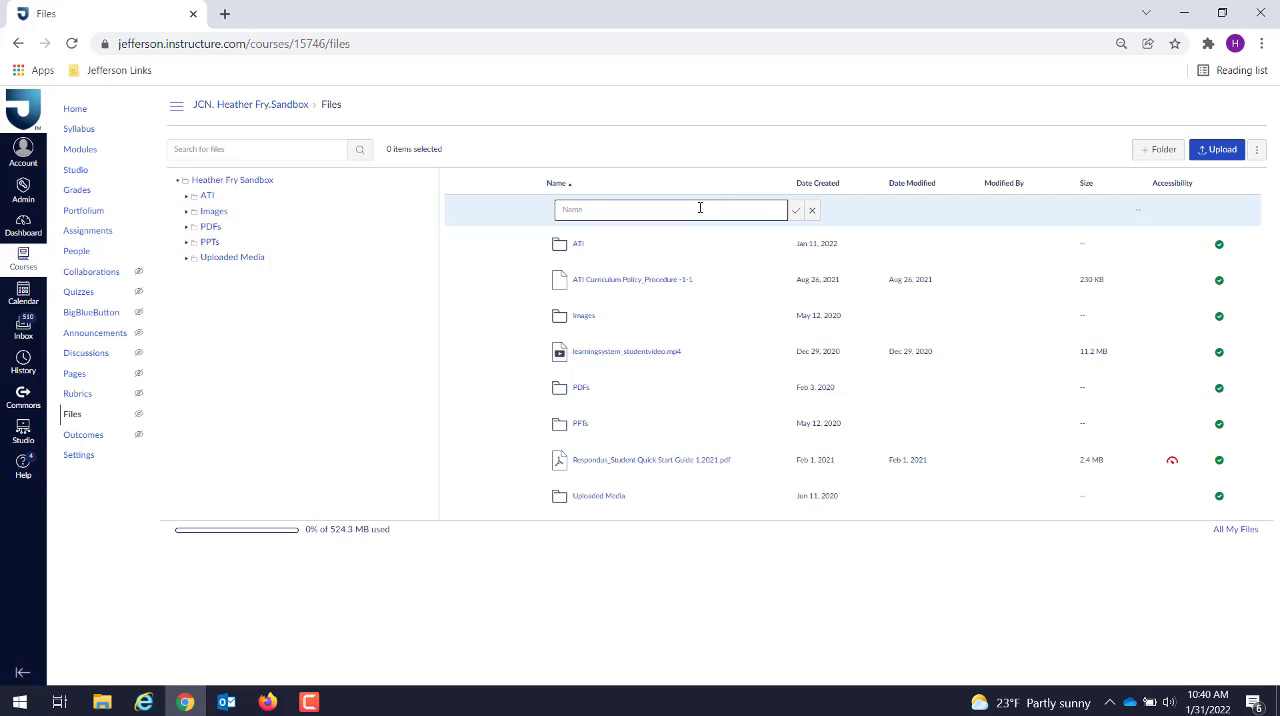
pyautogui.write('Test')
pyautogui.click(796, 215)
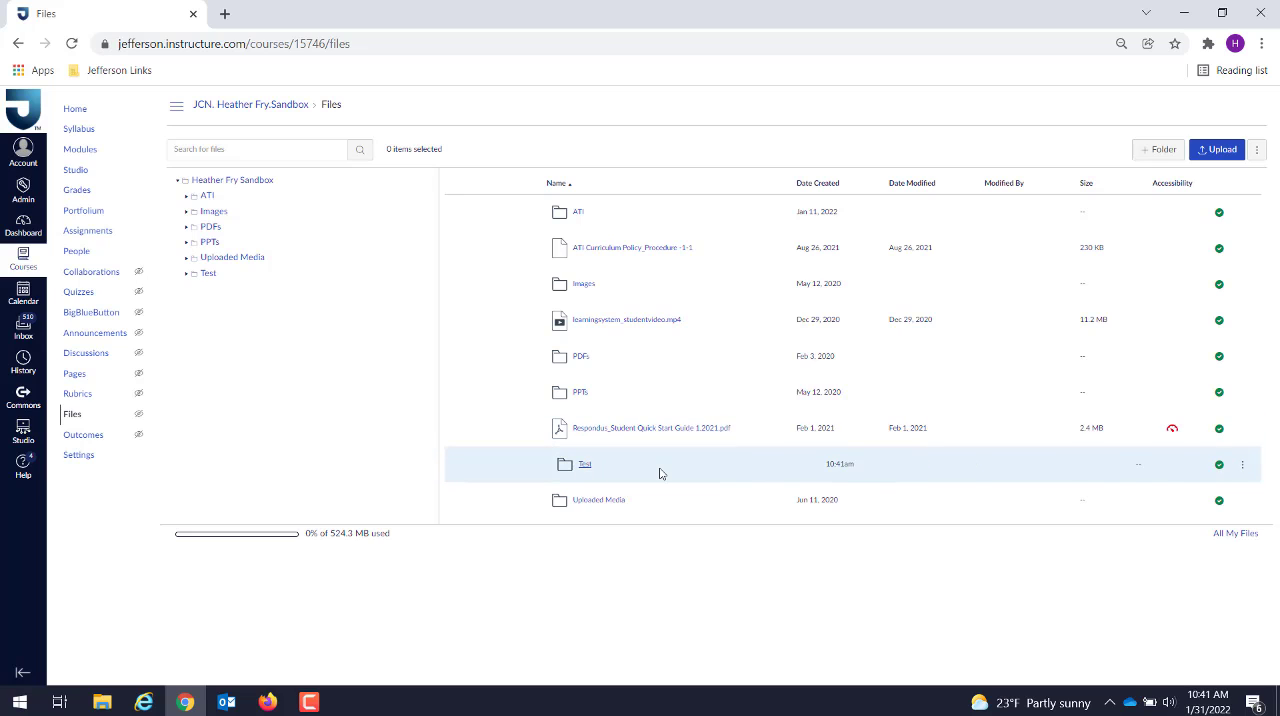
# Step: Create an "ATI documents" subfolder inside the ATI folder and move the file ATI Curriculum Policy_Procedure -1 into ATI Policies
pyautogui.click(580, 214)
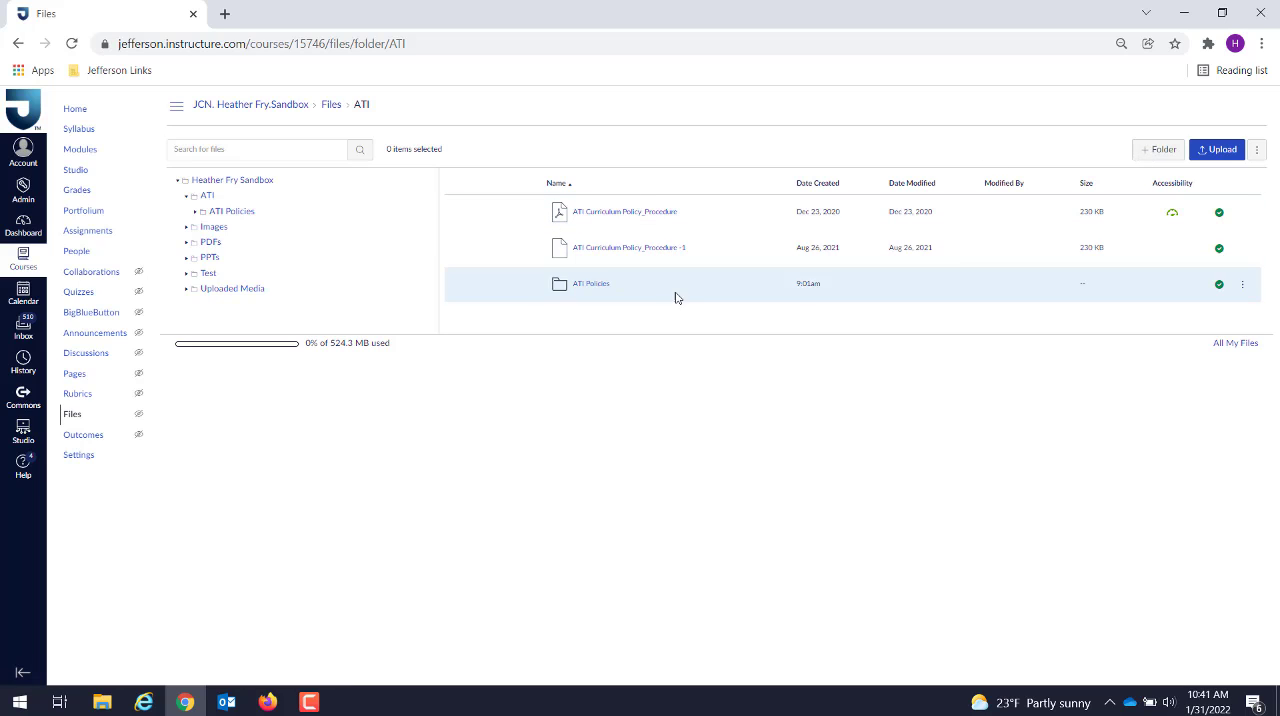
pyautogui.click(1160, 148)
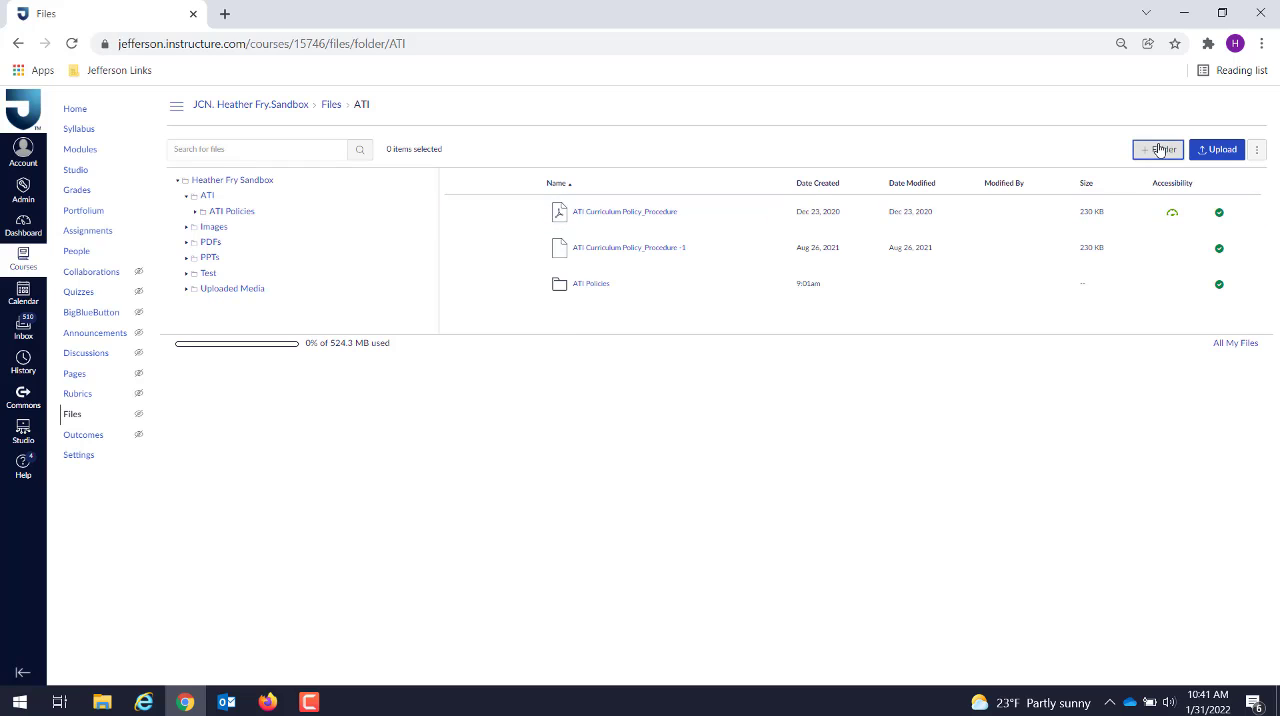
pyautogui.write('ATI')
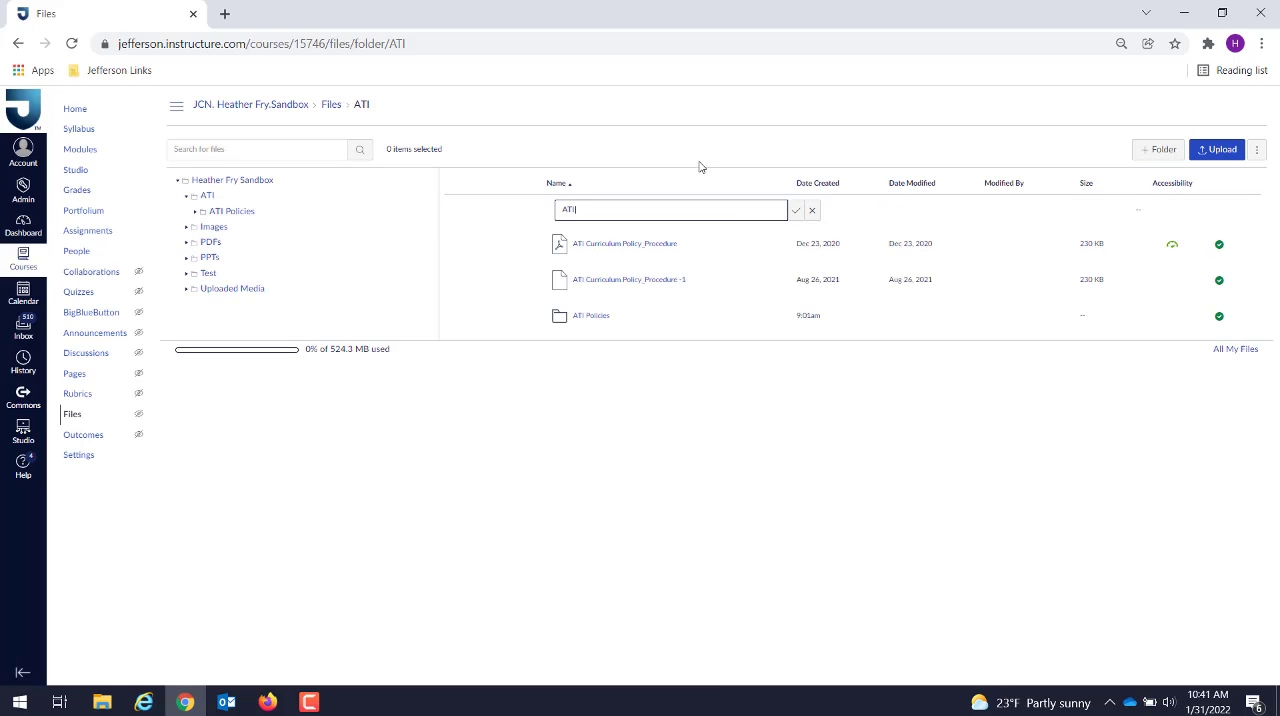
pyautogui.write(' documents')
pyautogui.click(796, 211)
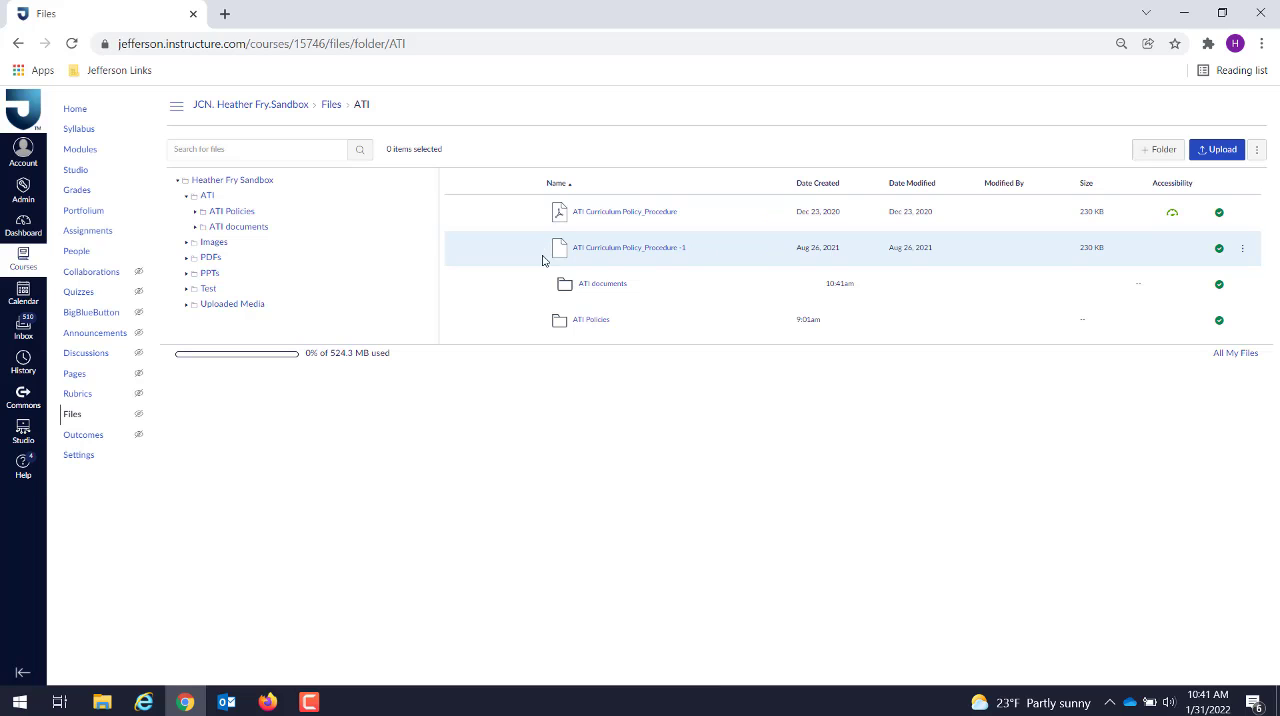
pyautogui.moveTo(543, 254); pyautogui.dragTo(562, 326)
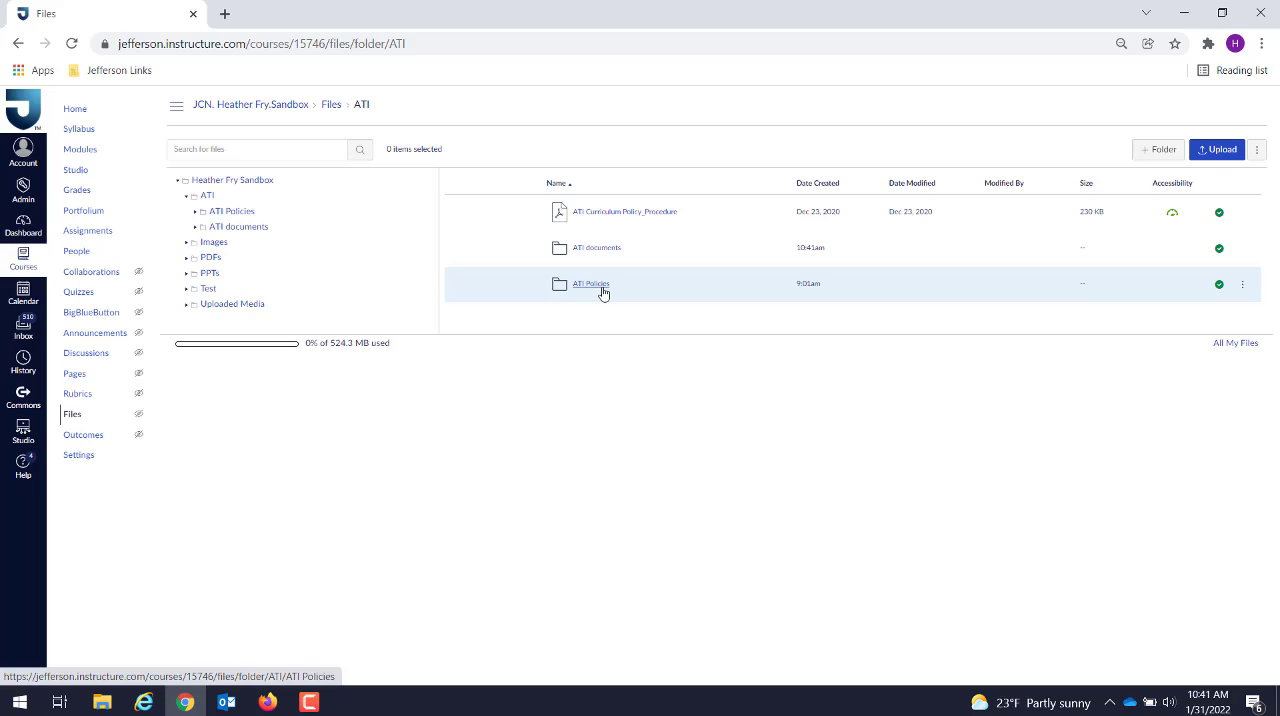
# Step: Upload the ati picture from Pictures to the top level of the course files and move it into the ATI folder
pyautogui.click(252, 187)
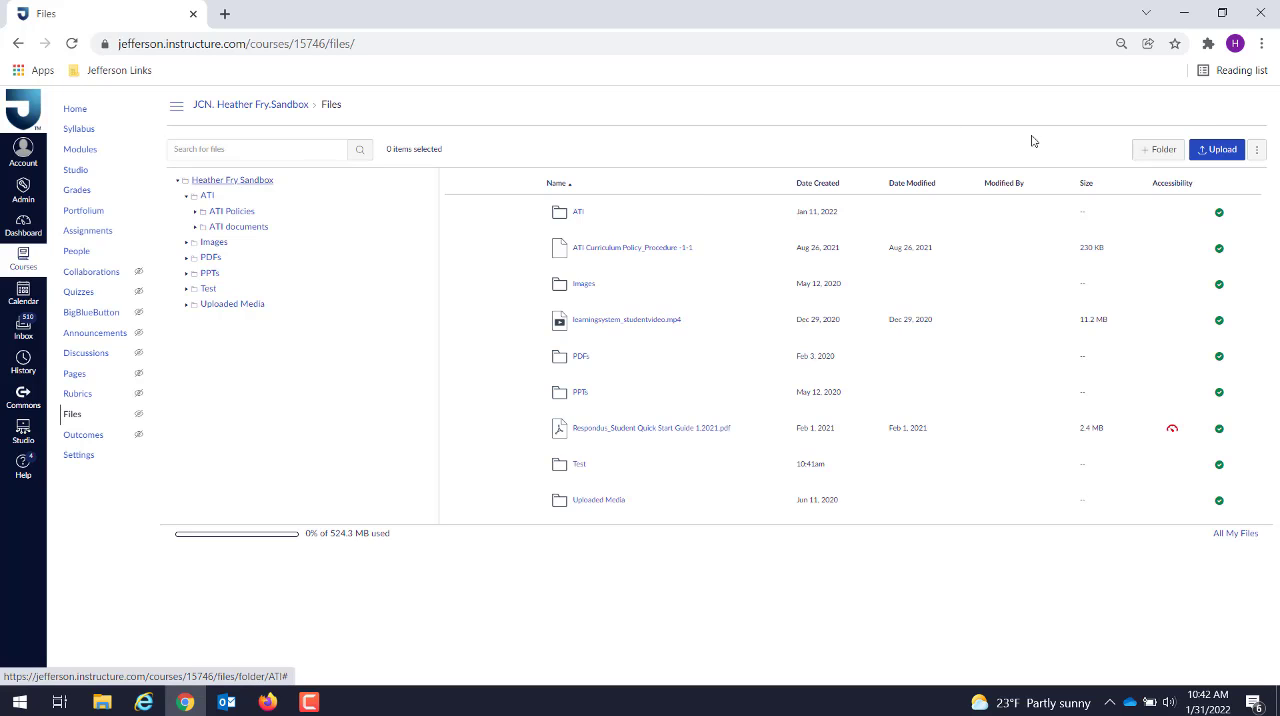
pyautogui.click(1220, 152)
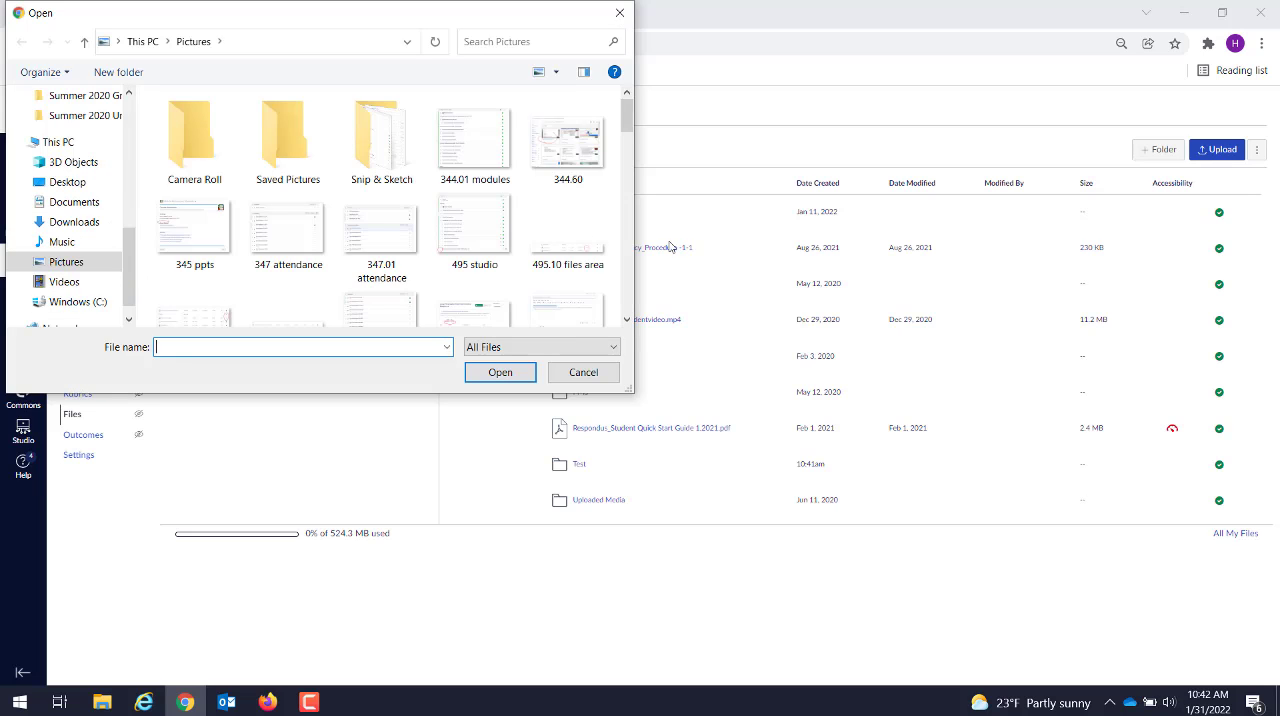
pyautogui.moveTo(627, 121); pyautogui.dragTo(627, 169)
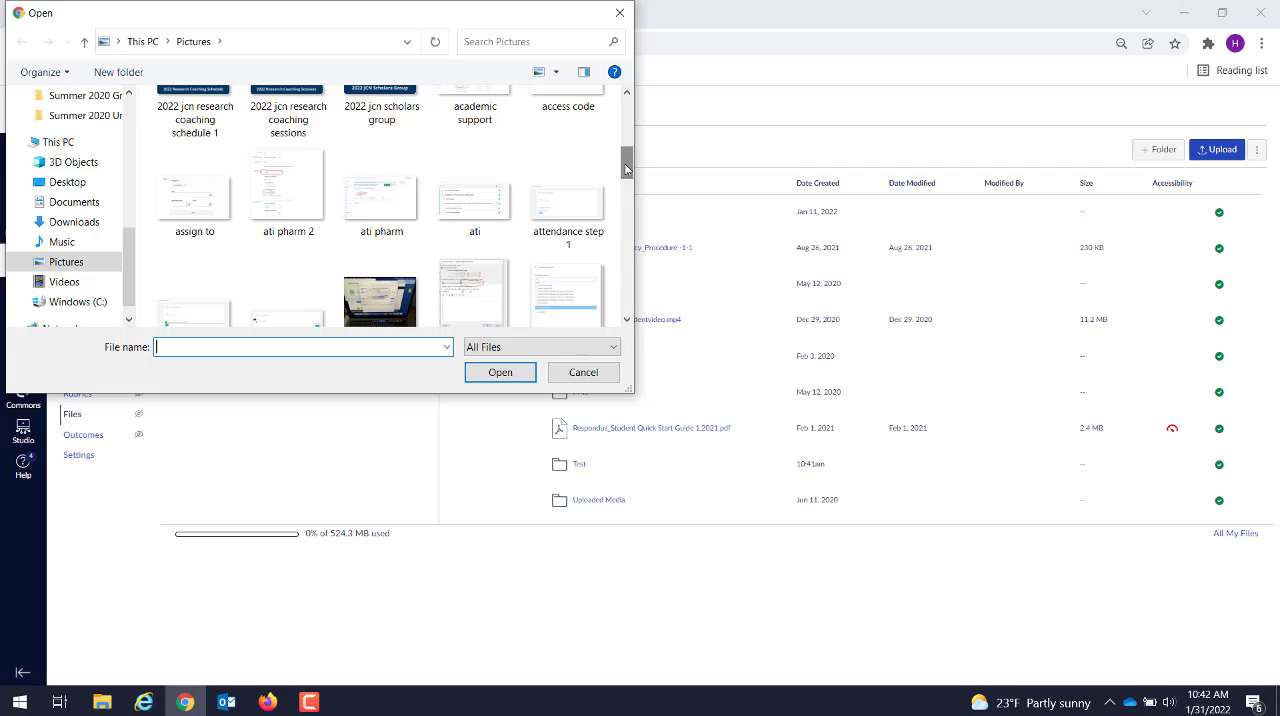
pyautogui.click(480, 208)
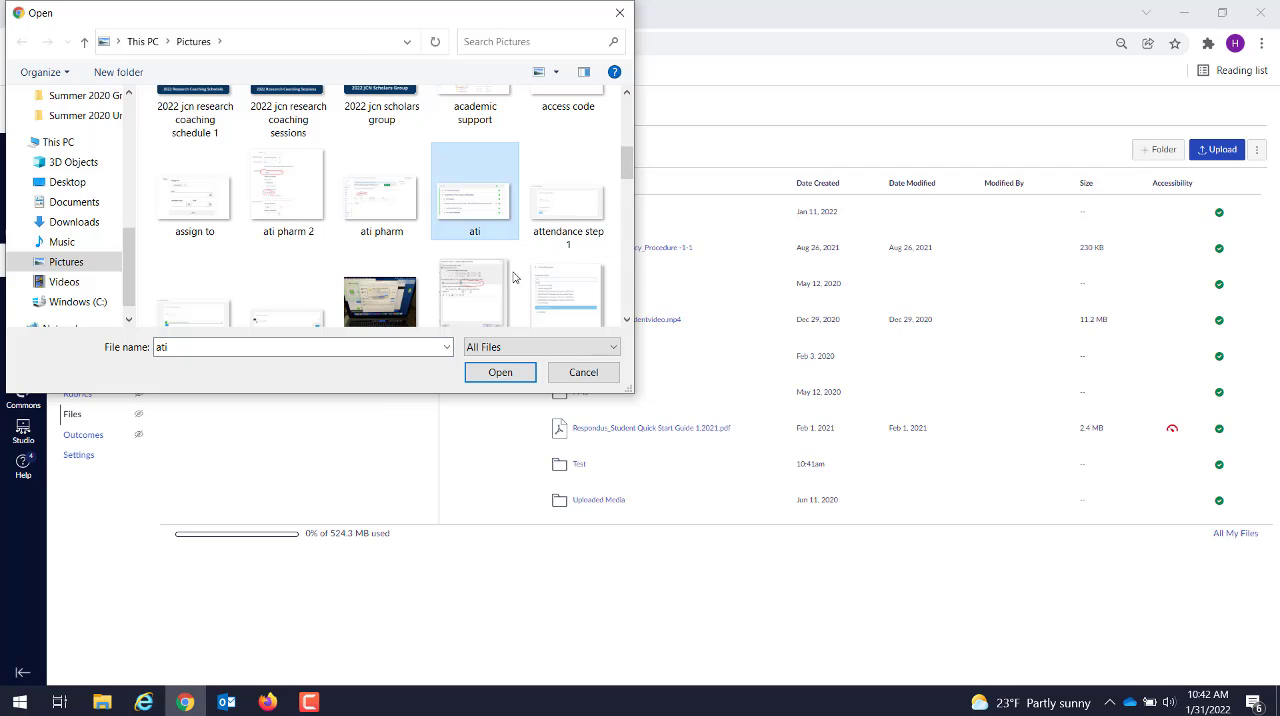
pyautogui.click(505, 374)
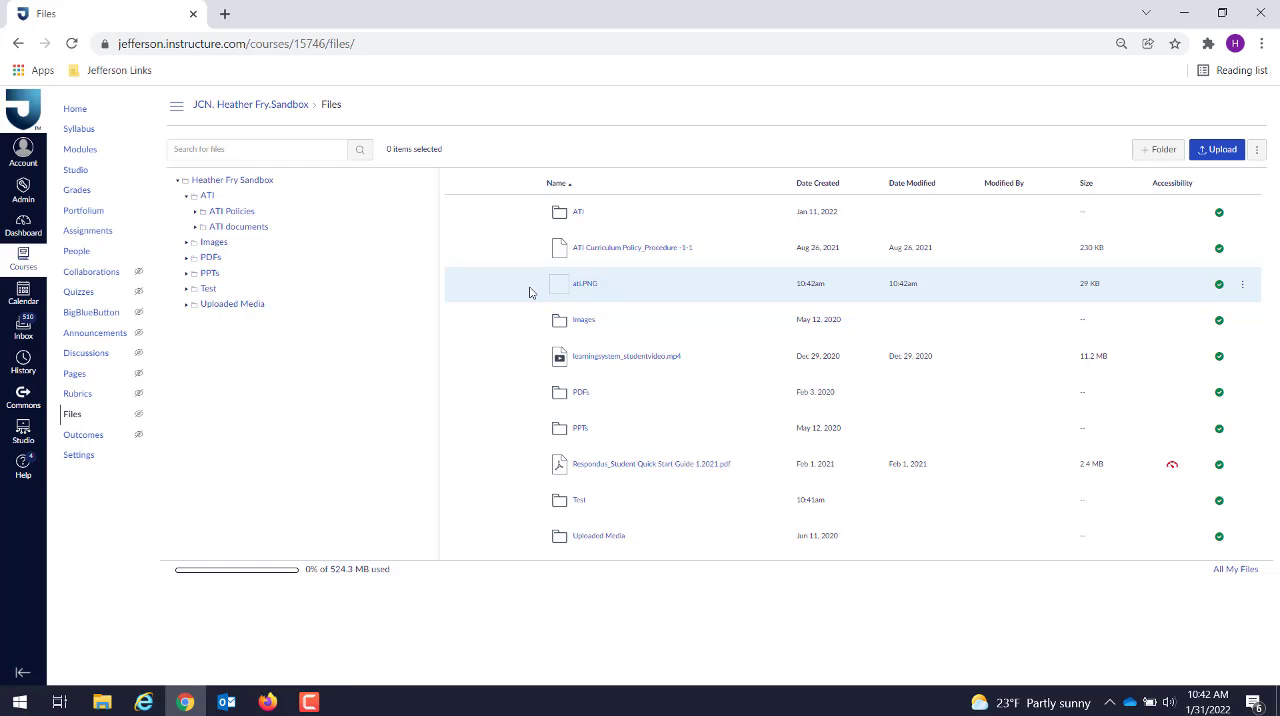
pyautogui.moveTo(530, 291); pyautogui.dragTo(561, 217)
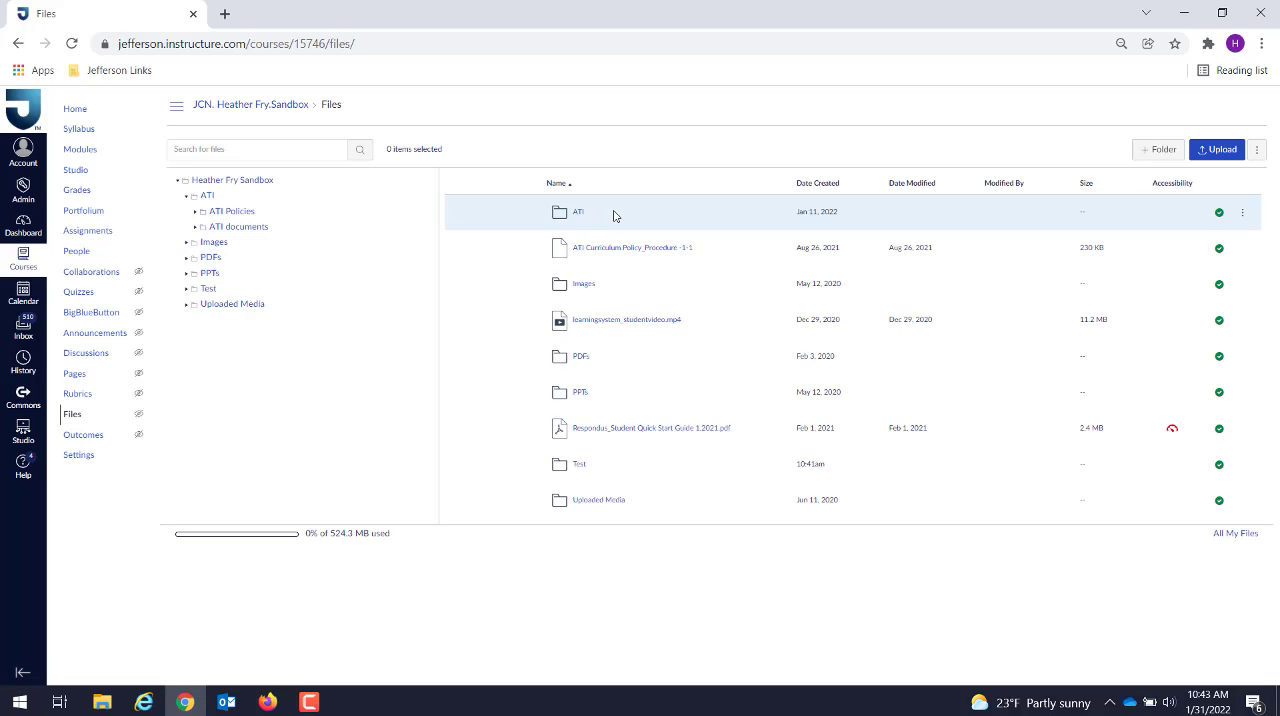
# Step: Upload another copy of the ati picture to the top level of the course files
pyautogui.click(1218, 151)
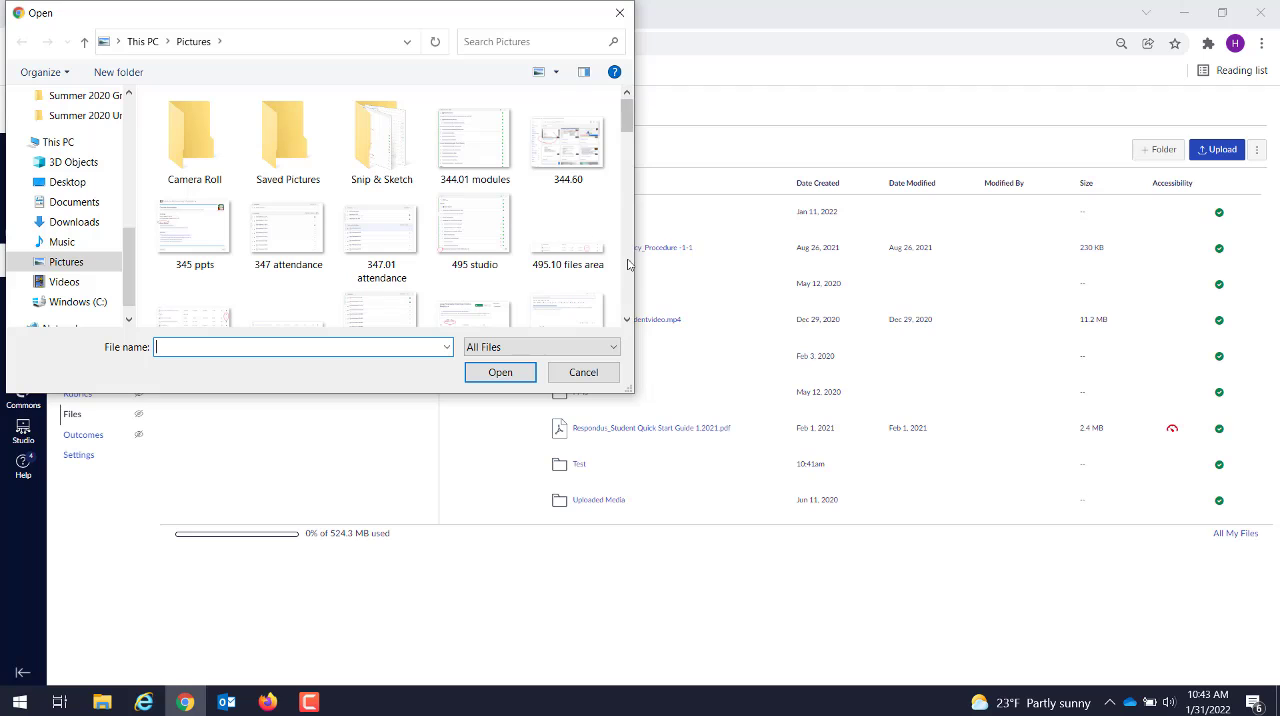
pyautogui.scroll(-6, 628, 264)
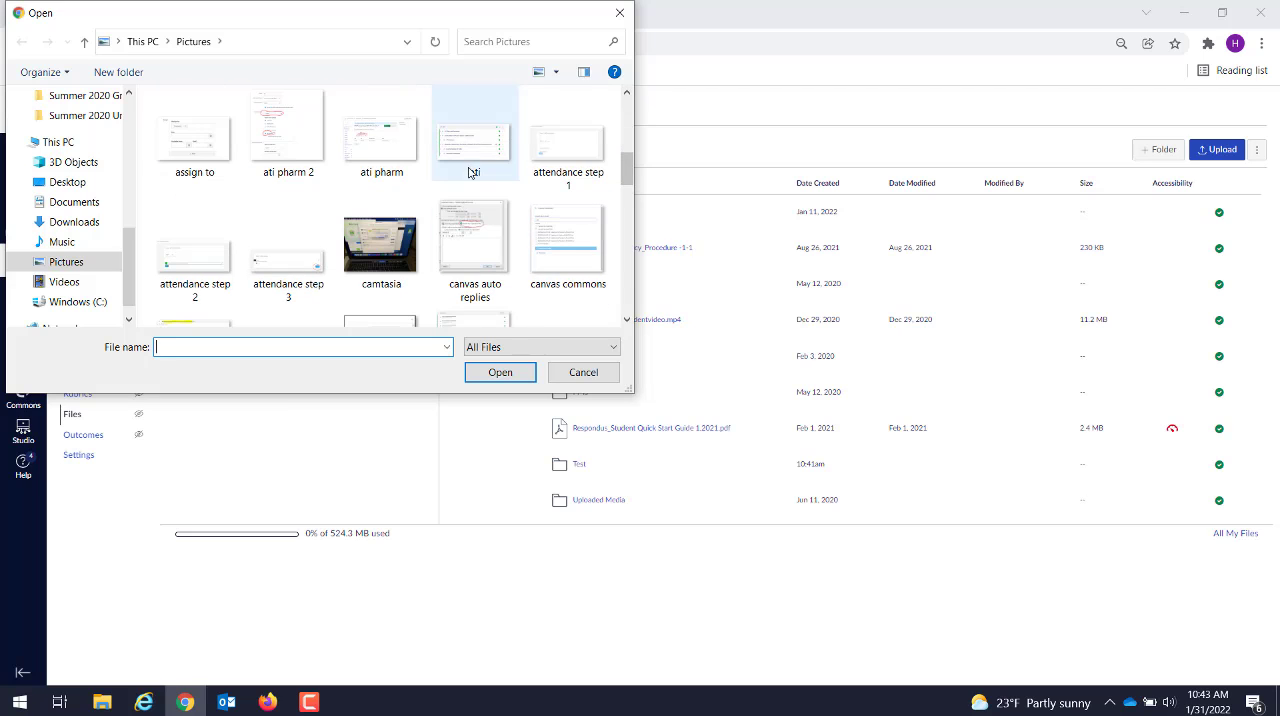
pyautogui.click(470, 160)
pyautogui.click(505, 377)
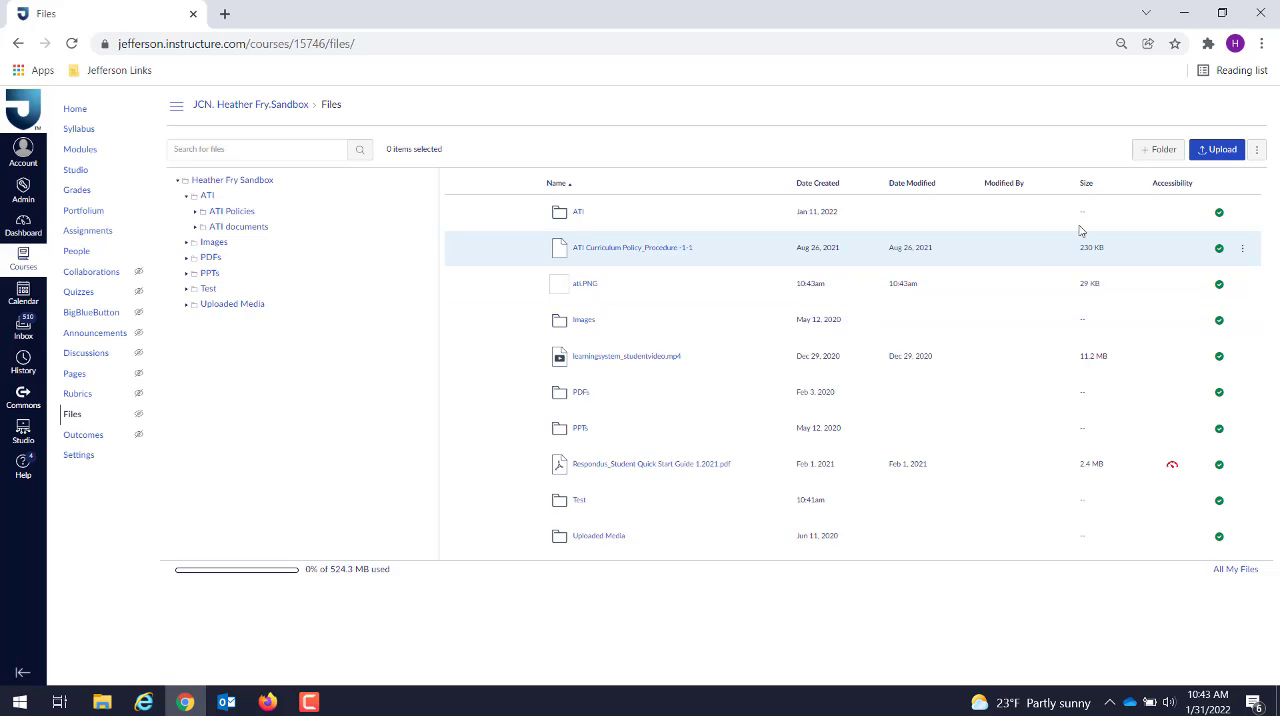
# Step: Try to upload the ati picture to the same folder again and dismiss the duplicate-name dialog without replacing the file
pyautogui.click(1220, 153)
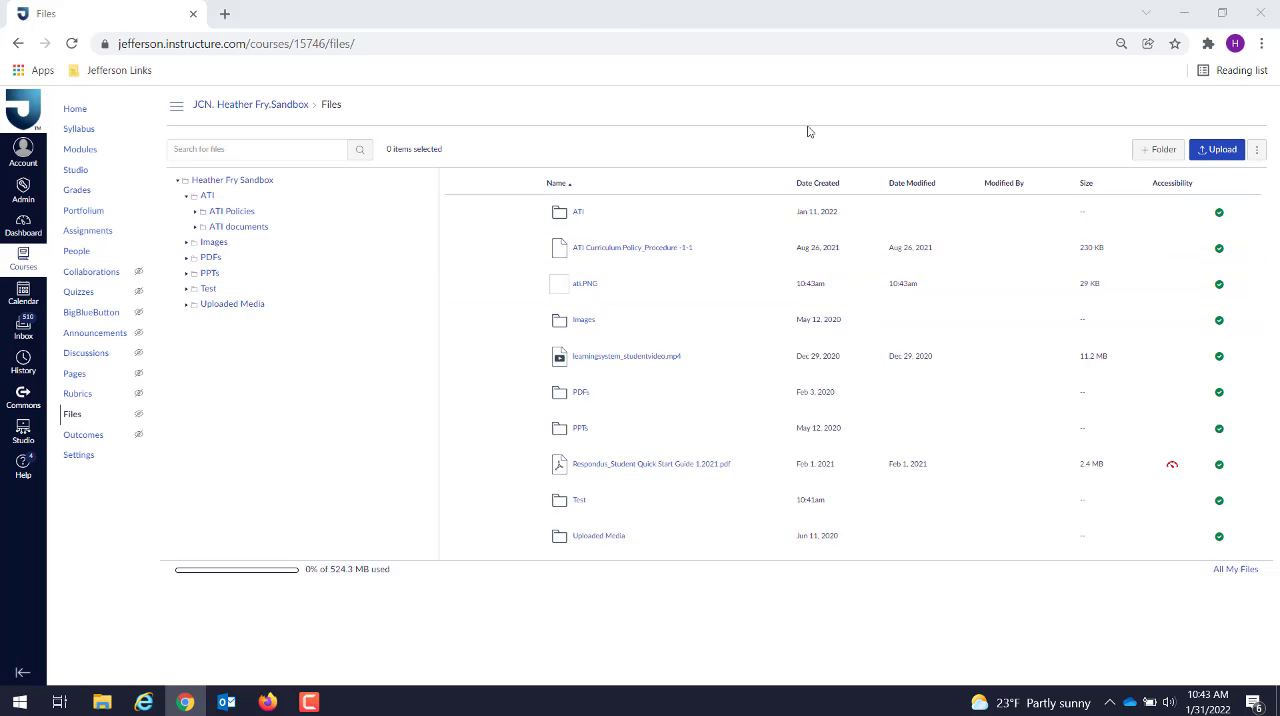
pyautogui.moveTo(627, 117); pyautogui.dragTo(626, 163)
pyautogui.click(475, 170)
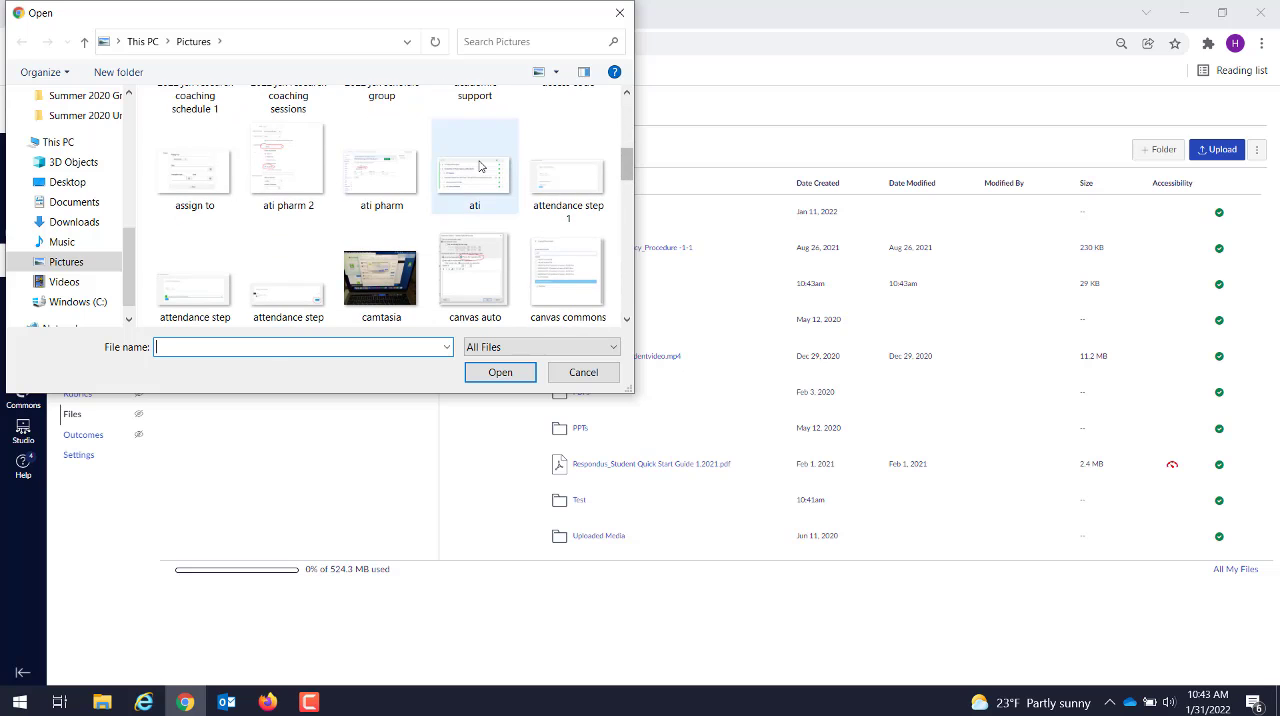
pyautogui.click(505, 370)
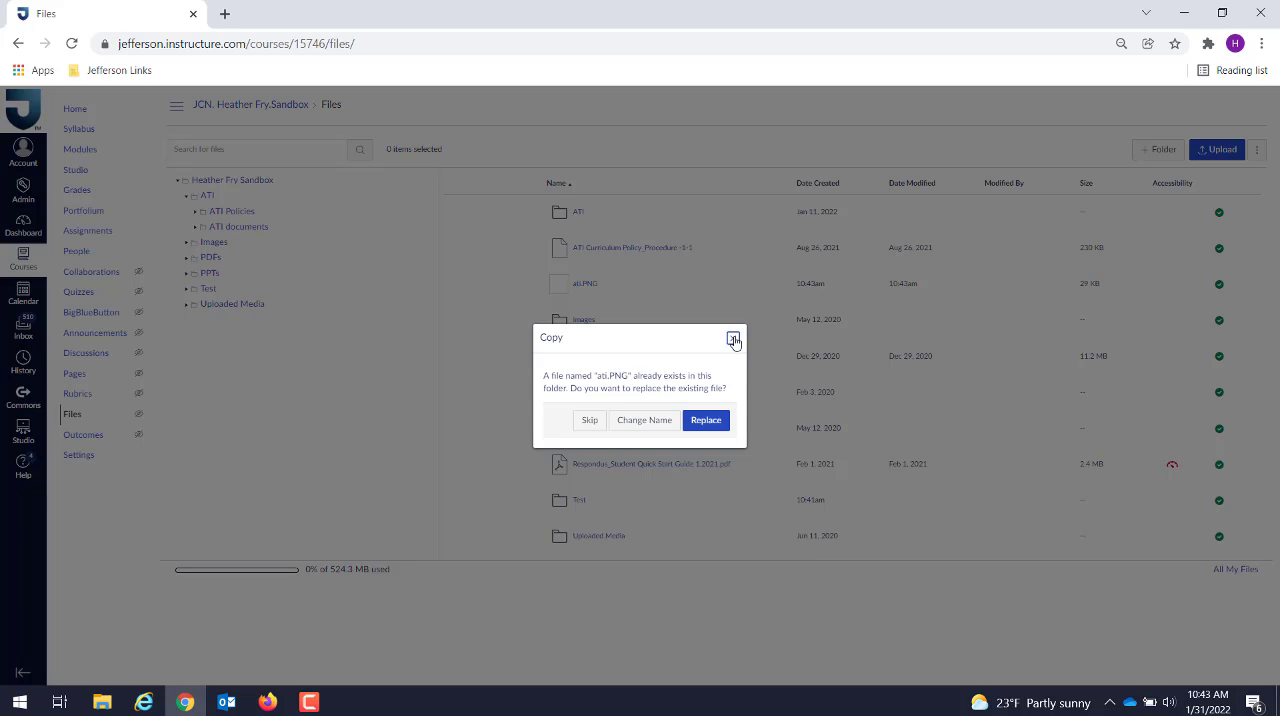
pyautogui.click(733, 340)
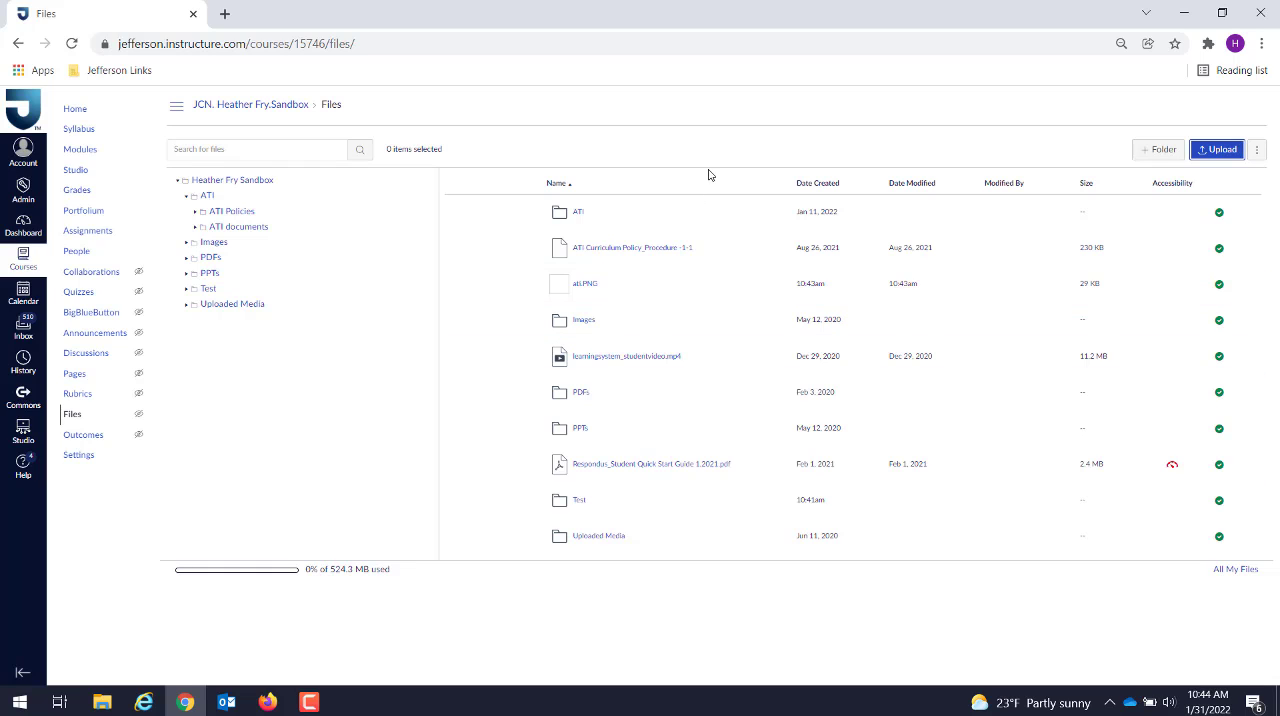
# Step: Search the course files for "ATI" and return to the course's top-level folder
pyautogui.click(239, 149)
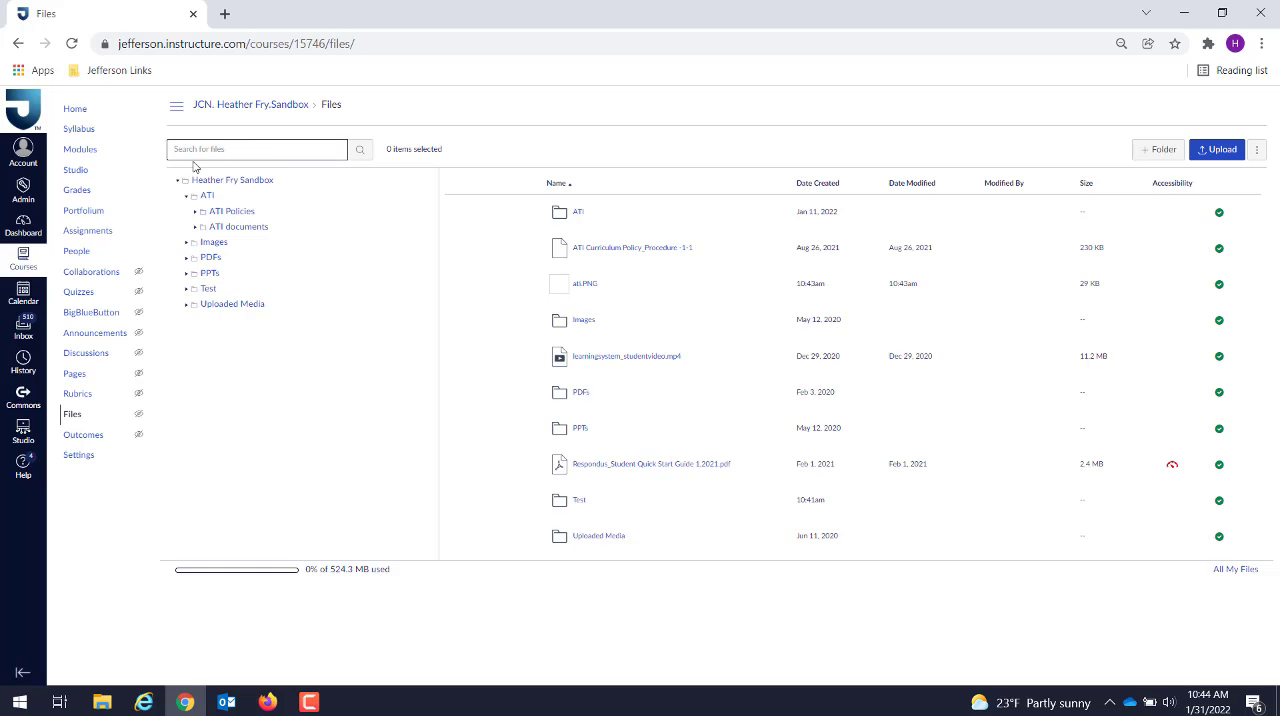
pyautogui.write('ATI')
pyautogui.click(362, 150)
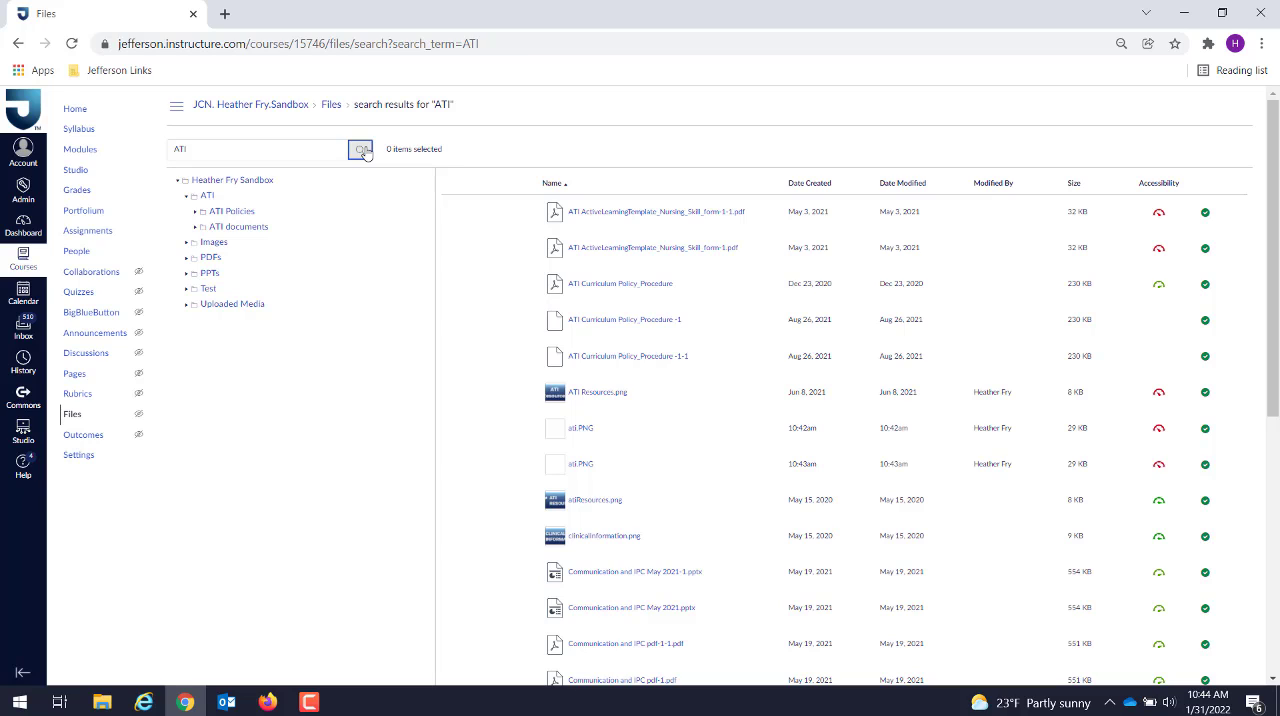
pyautogui.click(229, 186)
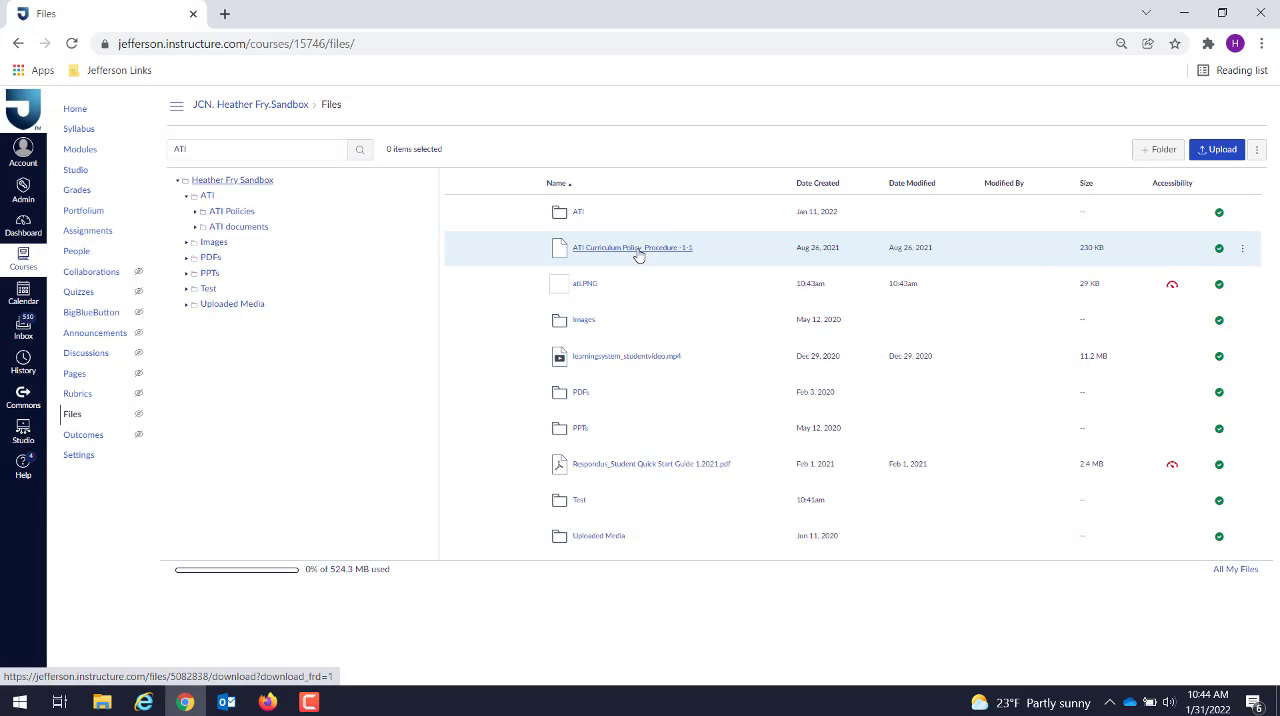
# Step: Open the name of the file ATI Curriculum Policy_Procedure -1-1 for editing and accept it without a new name
pyautogui.click(1241, 252)
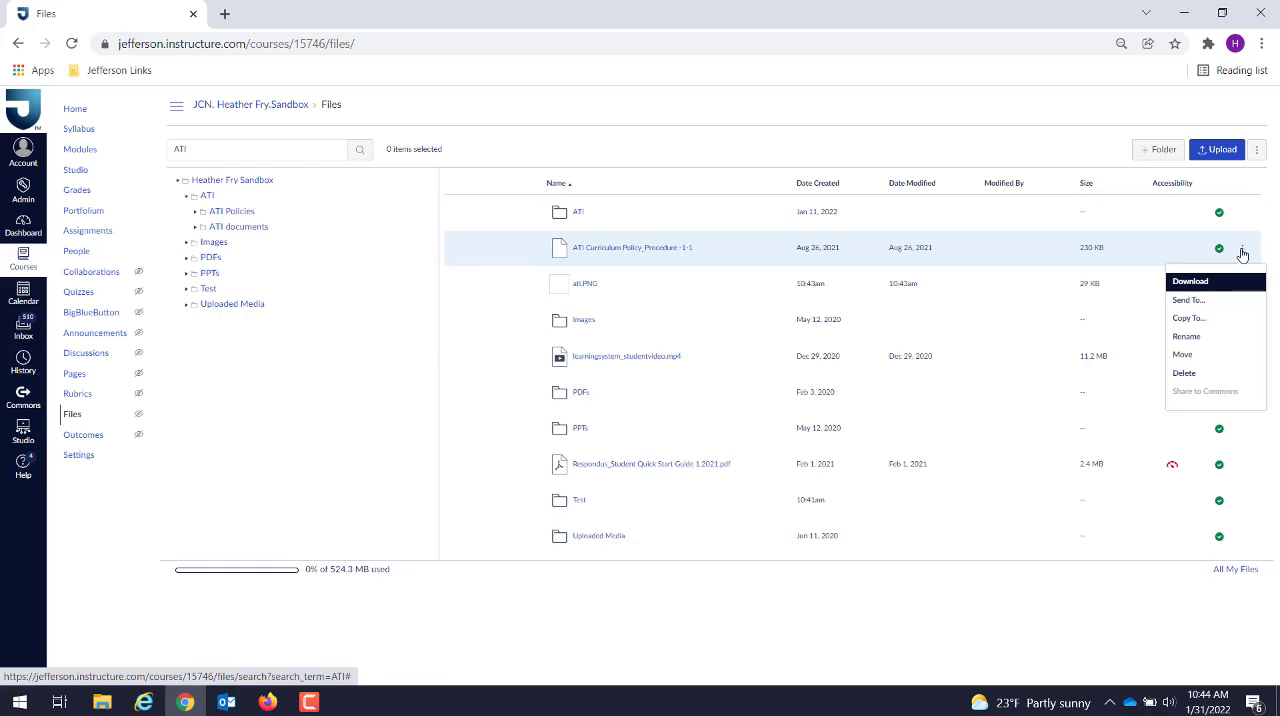
pyautogui.click(1187, 337)
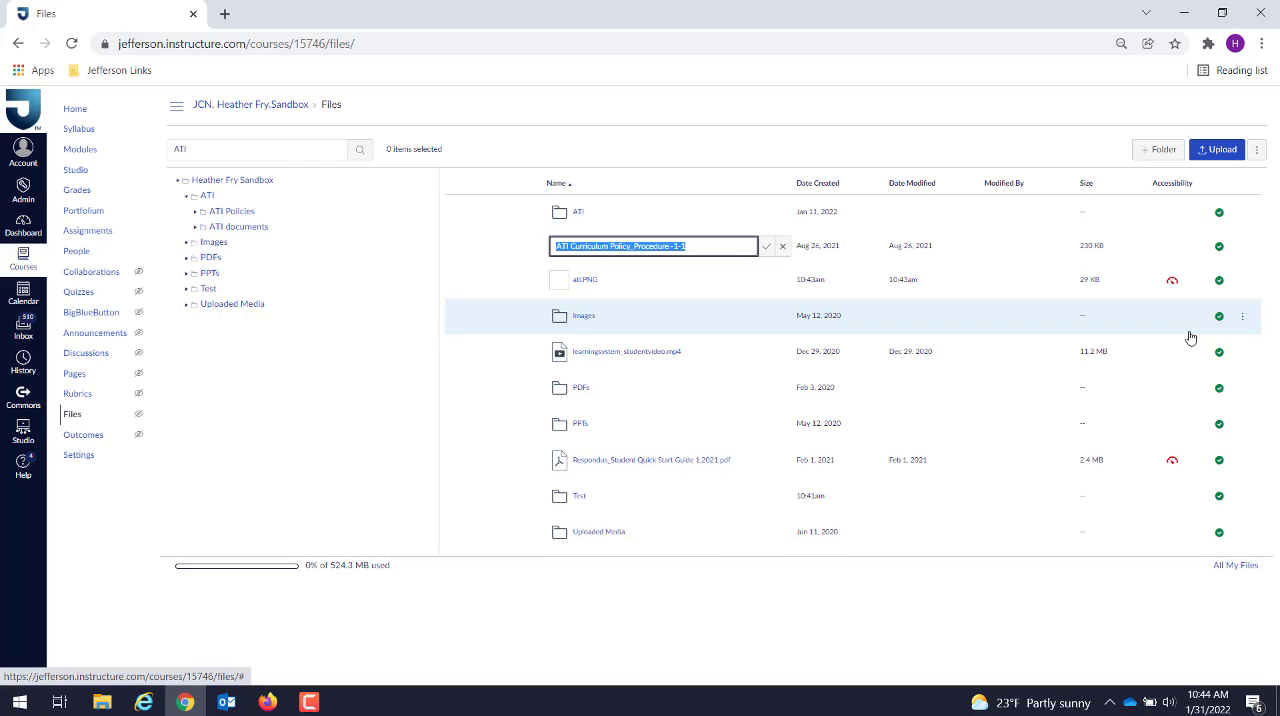
pyautogui.click(766, 247)
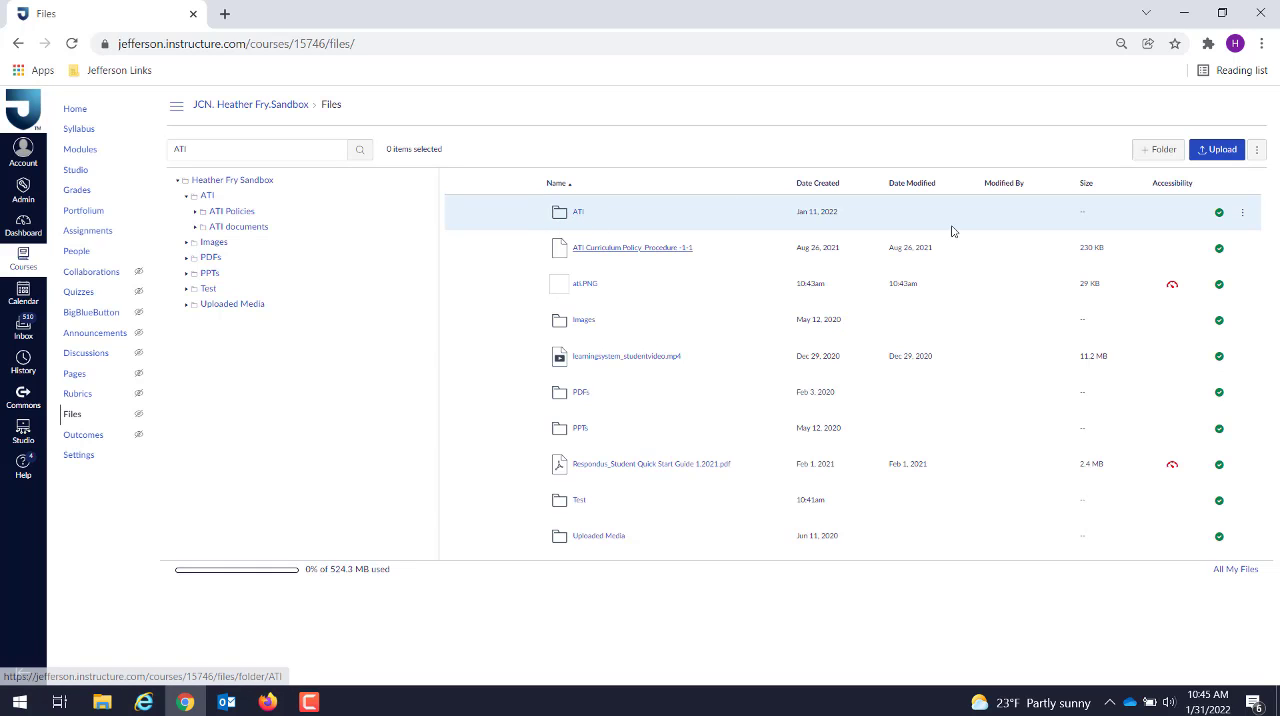
# Step: Download the ATI folder from the course files
pyautogui.click(1242, 214)
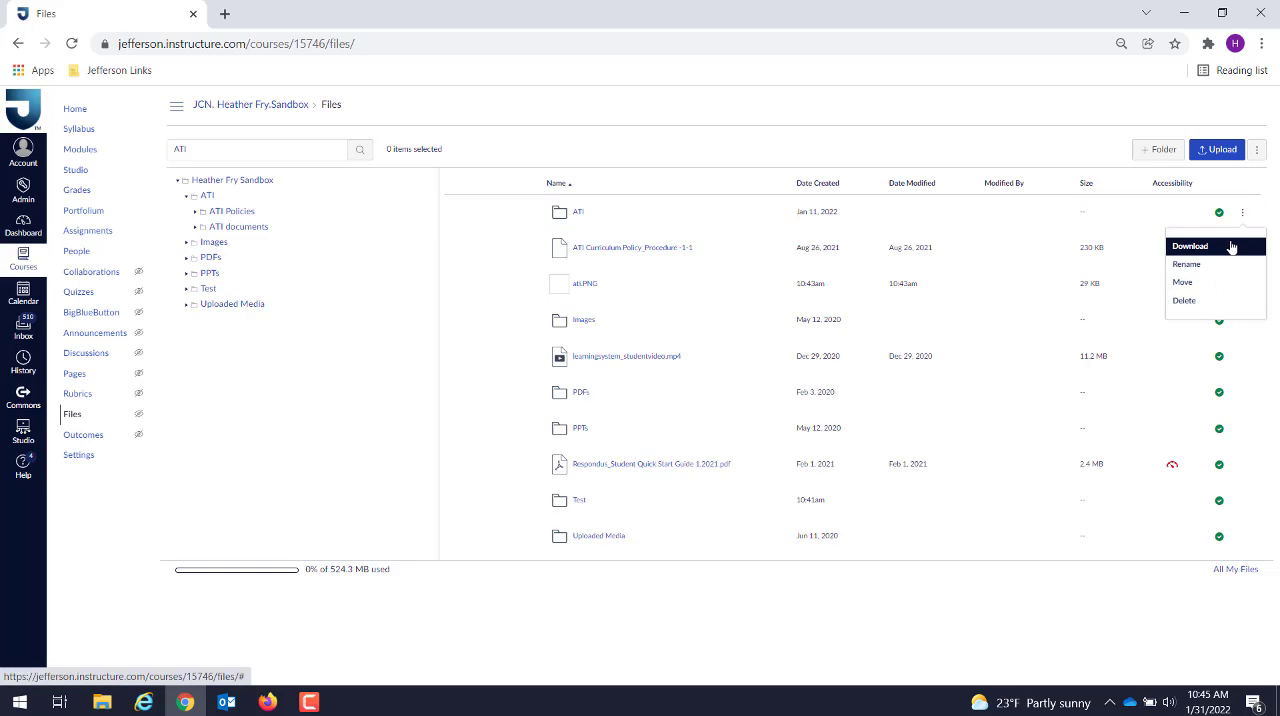
pyautogui.click(1232, 247)
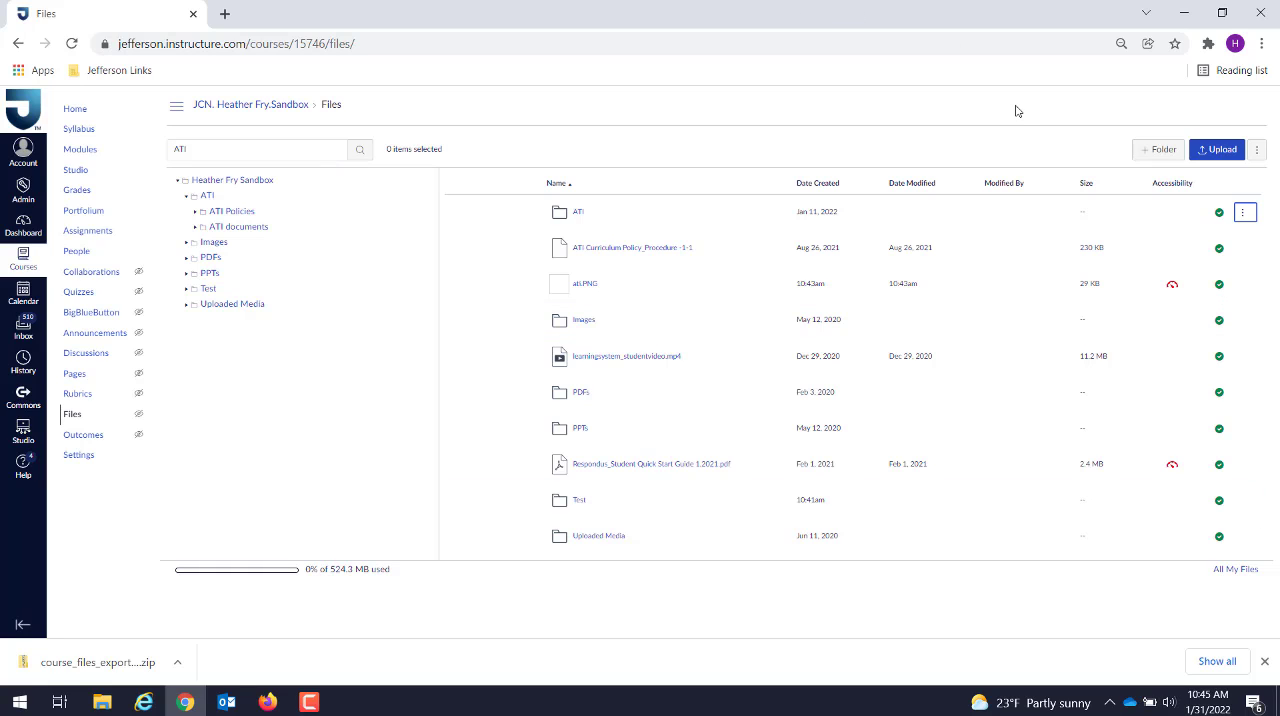
# Step: Start an upload to the course files and compress the Snip & Sketch folder in Pictures into a zipped folder
pyautogui.click(1224, 150)
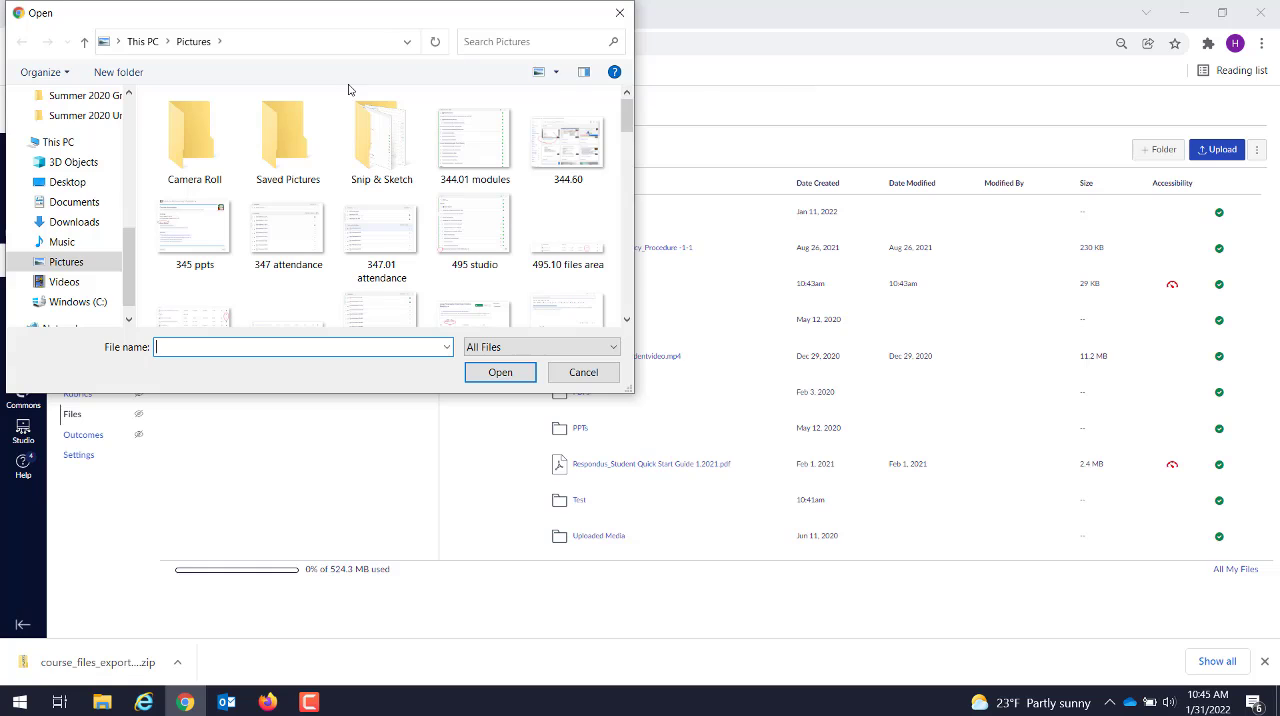
pyautogui.click(366, 132)
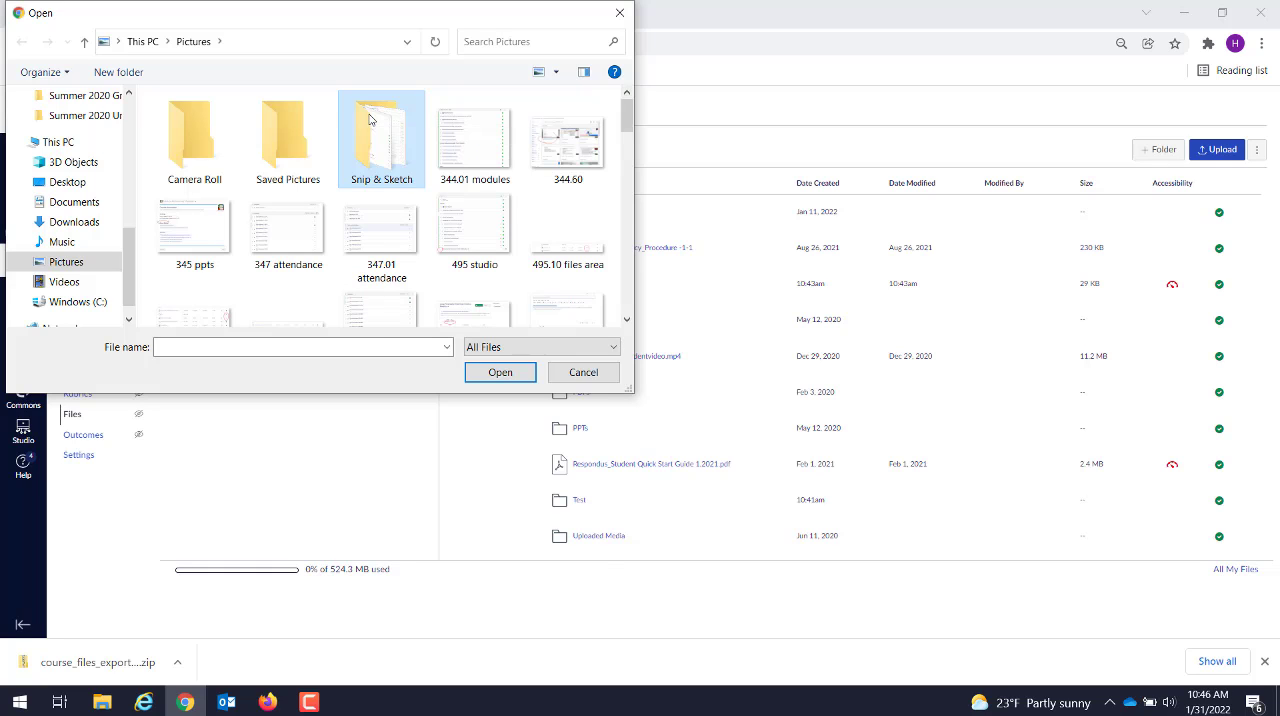
pyautogui.rightClick(369, 118)
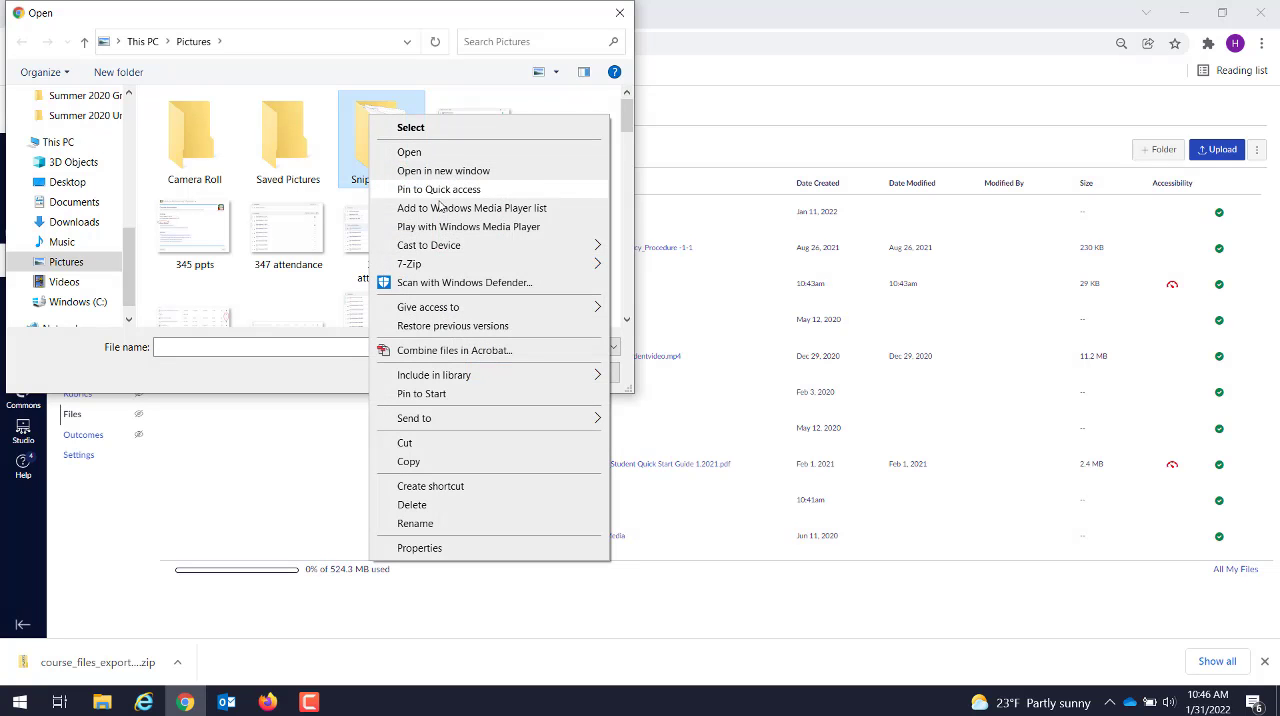
pyautogui.moveTo(448, 418)
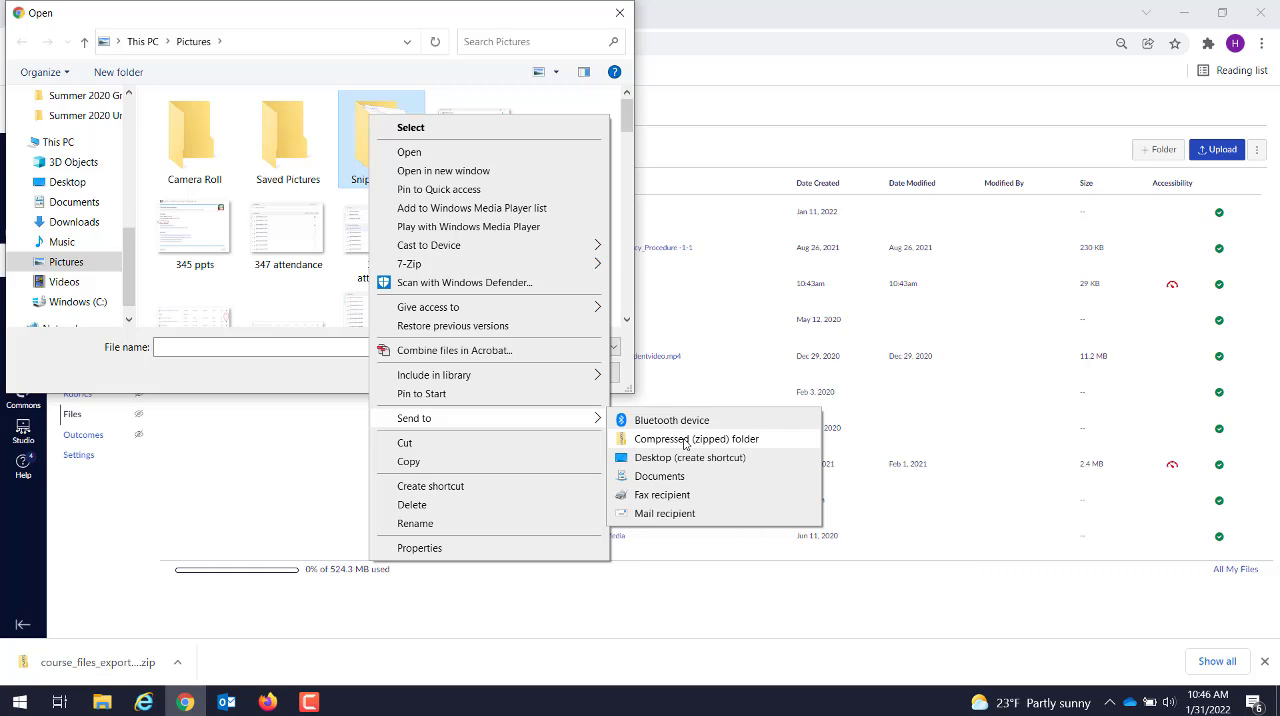
pyautogui.click(685, 440)
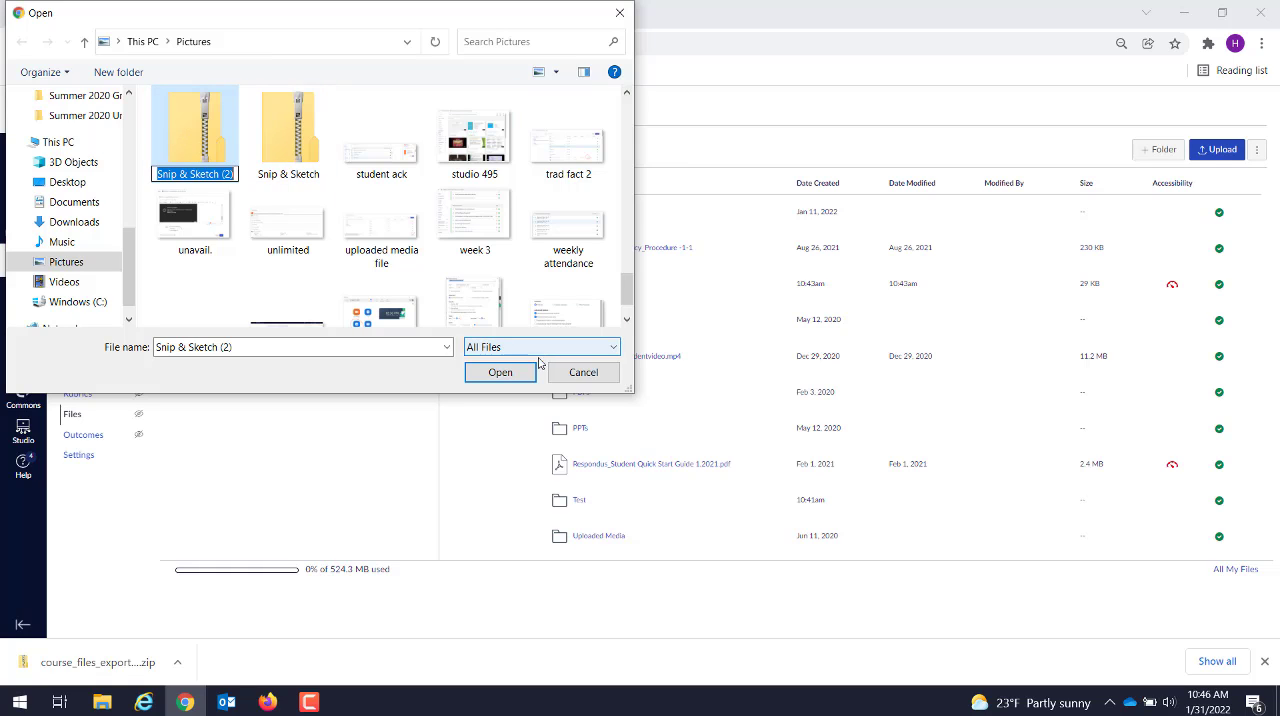
# Step: Try to upload the new Snip & Sketch zip and dismiss the zip file options without expanding or uploading it
pyautogui.click(503, 375)
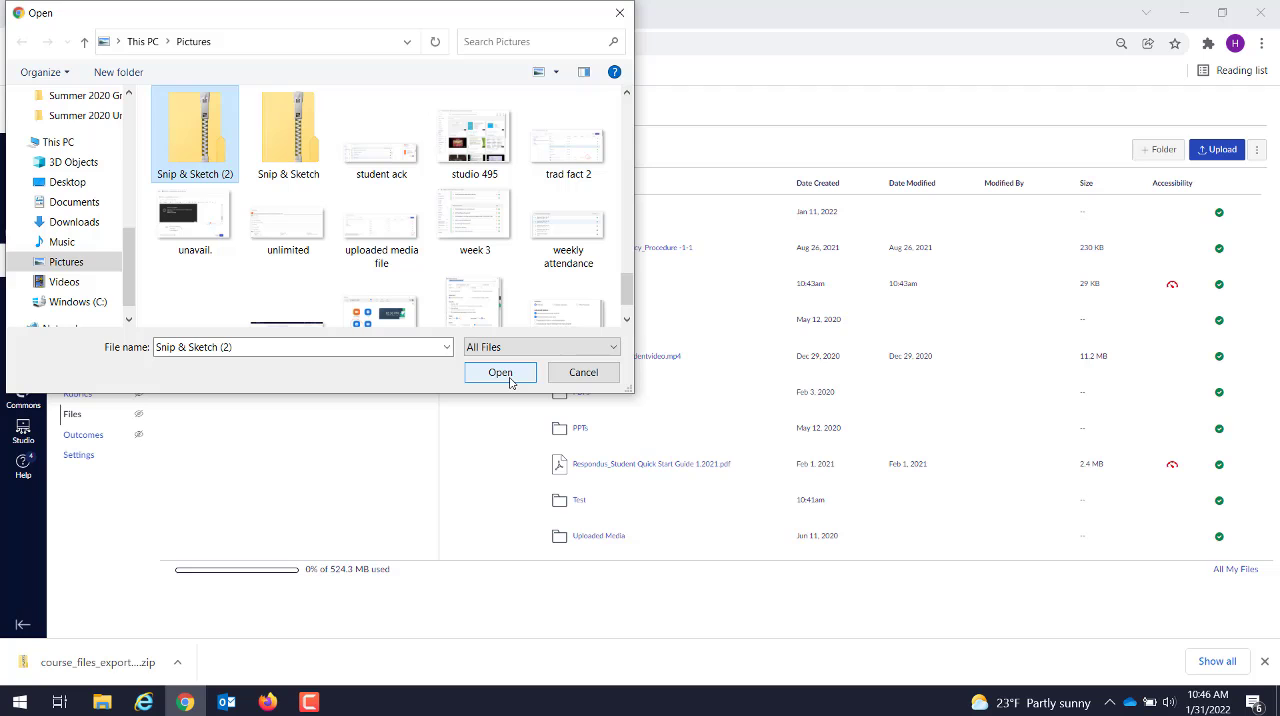
pyautogui.click(503, 373)
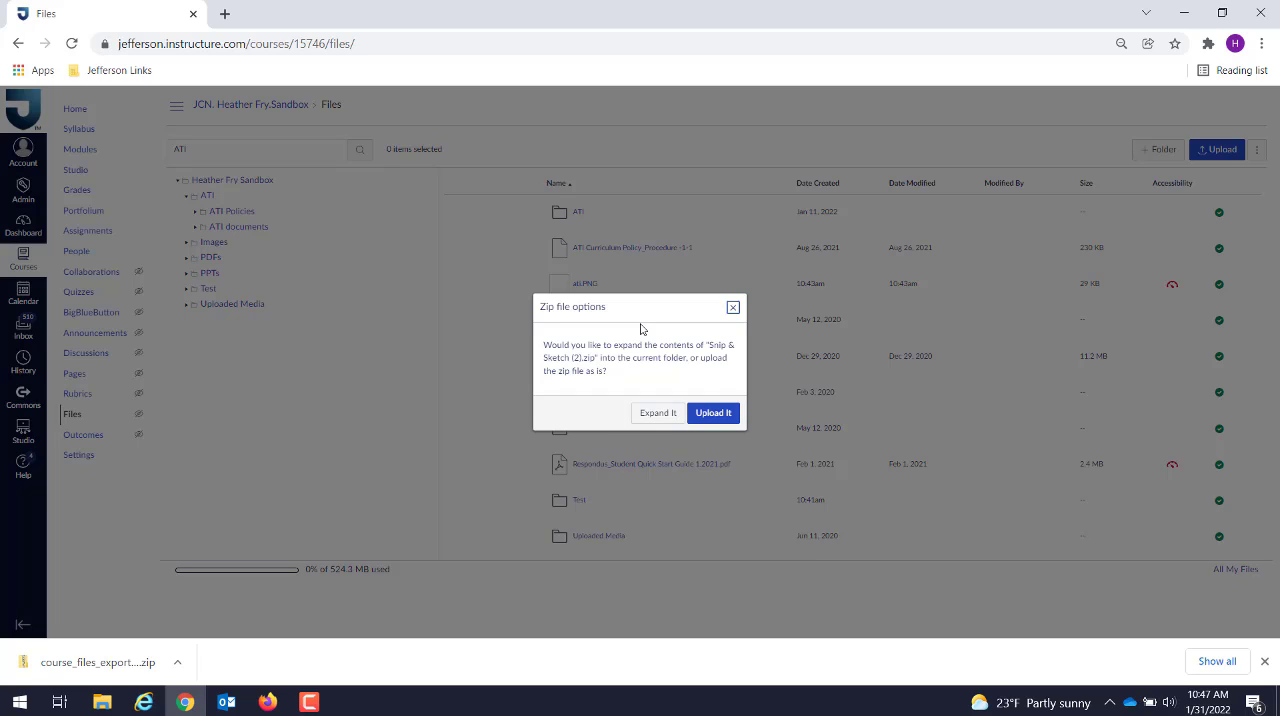
pyautogui.click(733, 309)
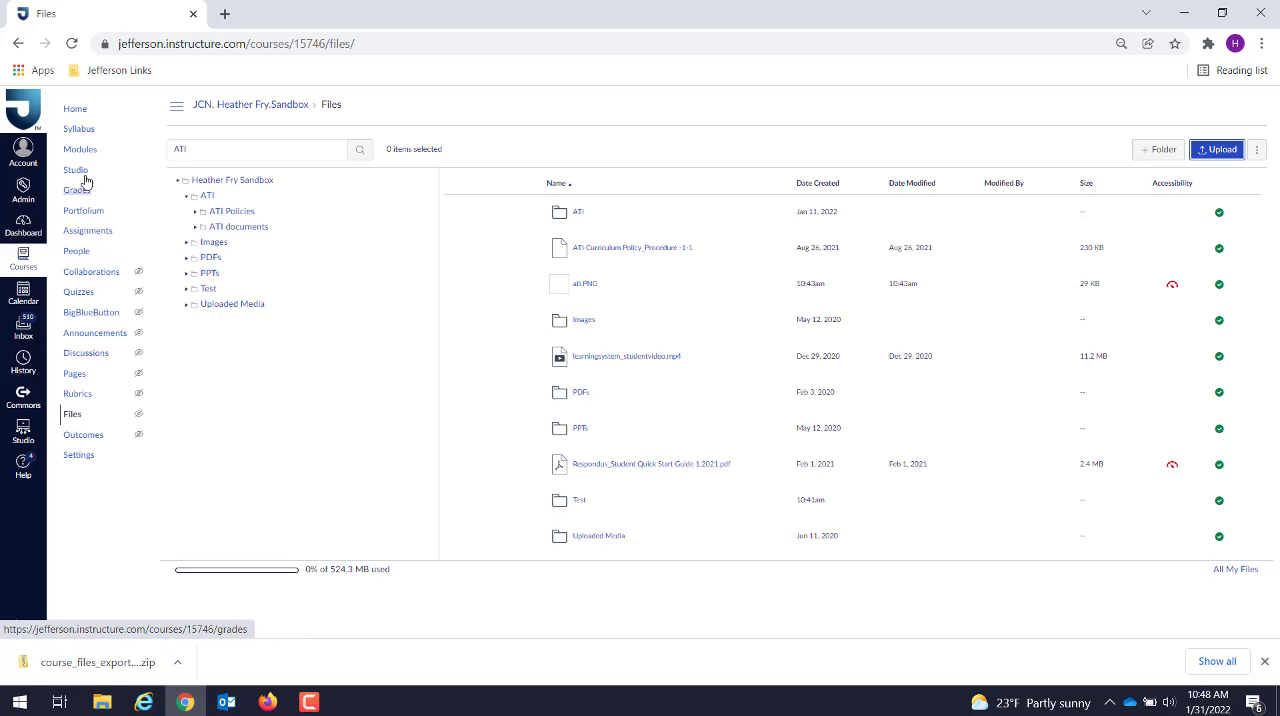
# Step: Open the published discussion topic Test from the course discussions for editing
pyautogui.click(85, 356)
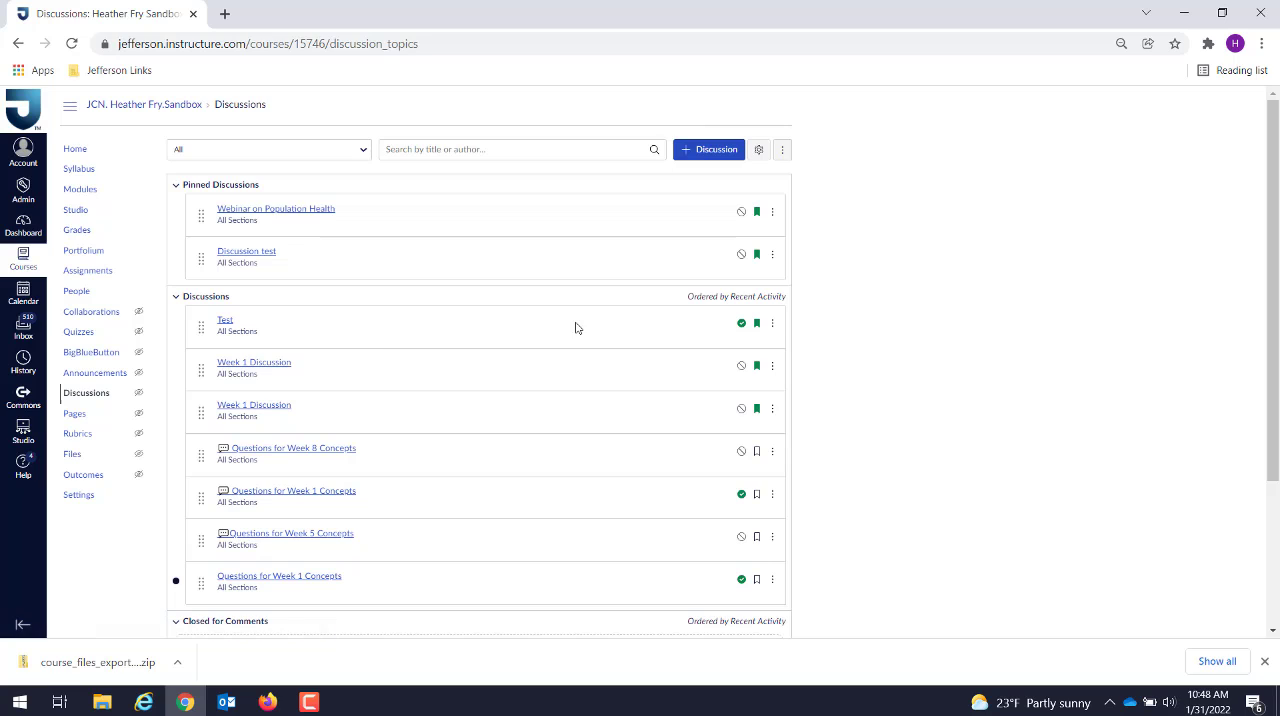
pyautogui.click(224, 322)
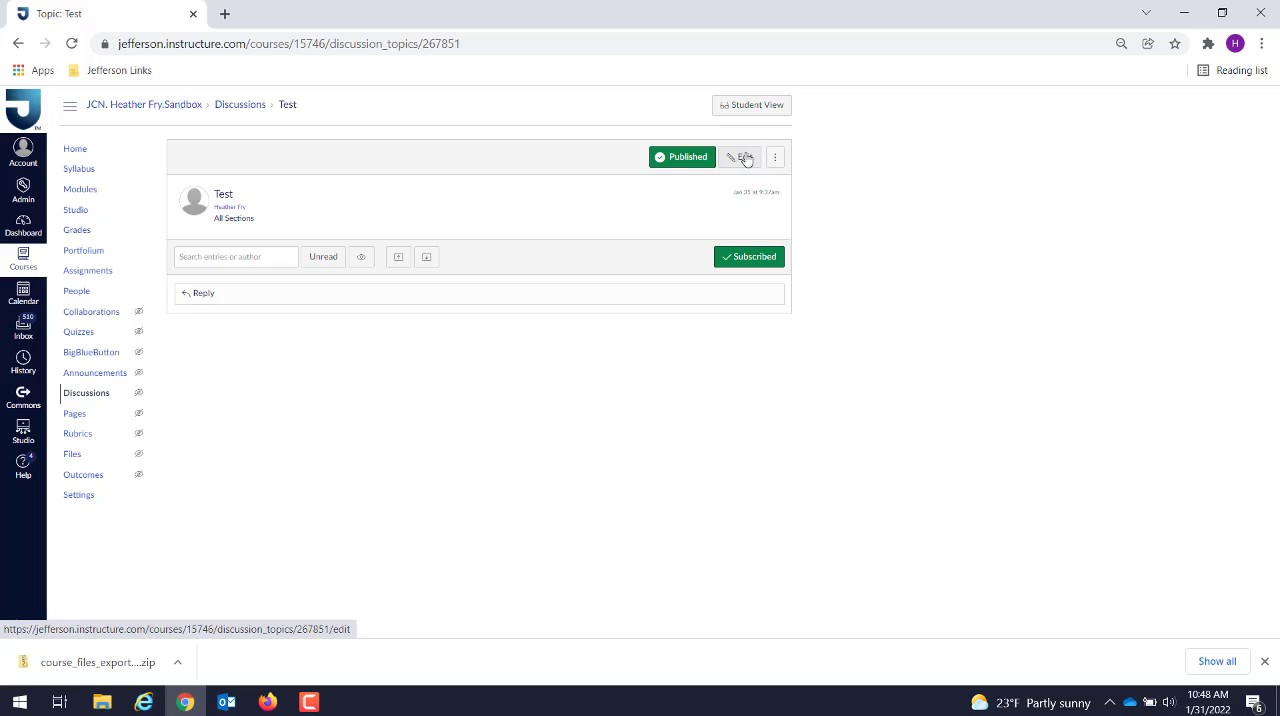
pyautogui.click(744, 158)
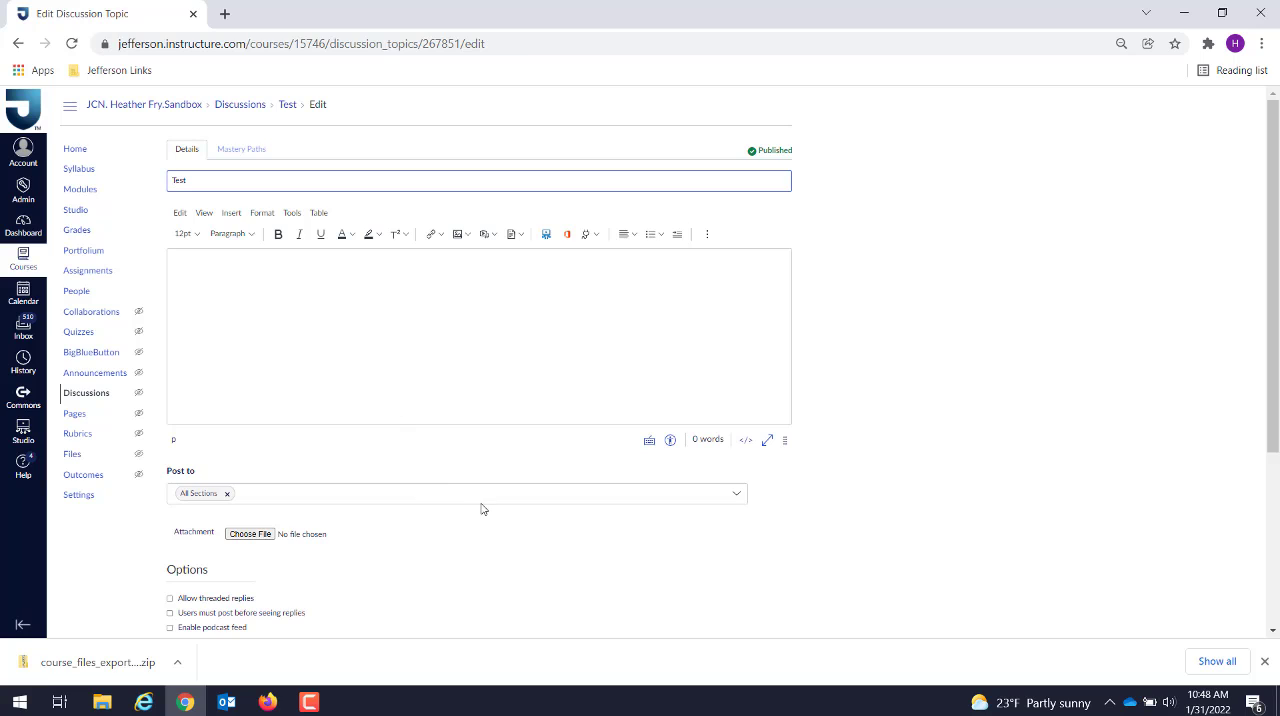
# Step: Attach the access code picture to the Test discussion, save it and return to the course files
pyautogui.click(241, 539)
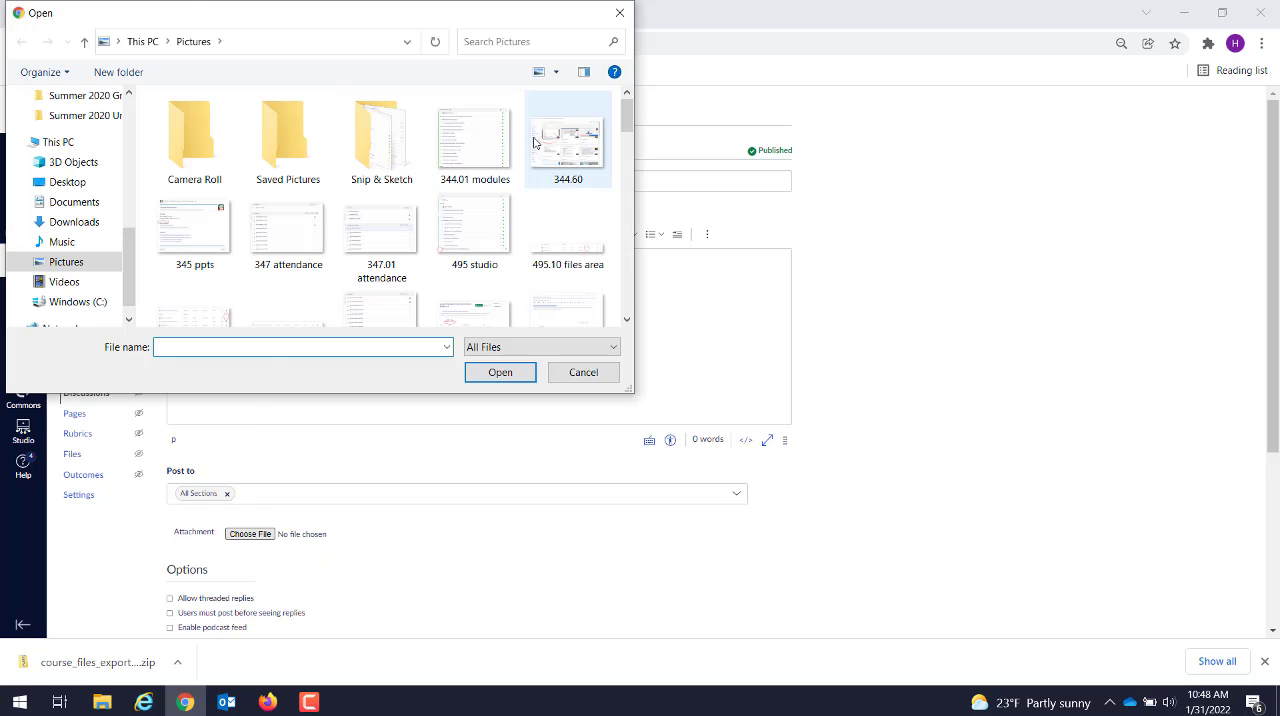
pyautogui.scroll(-5, 630, 272)
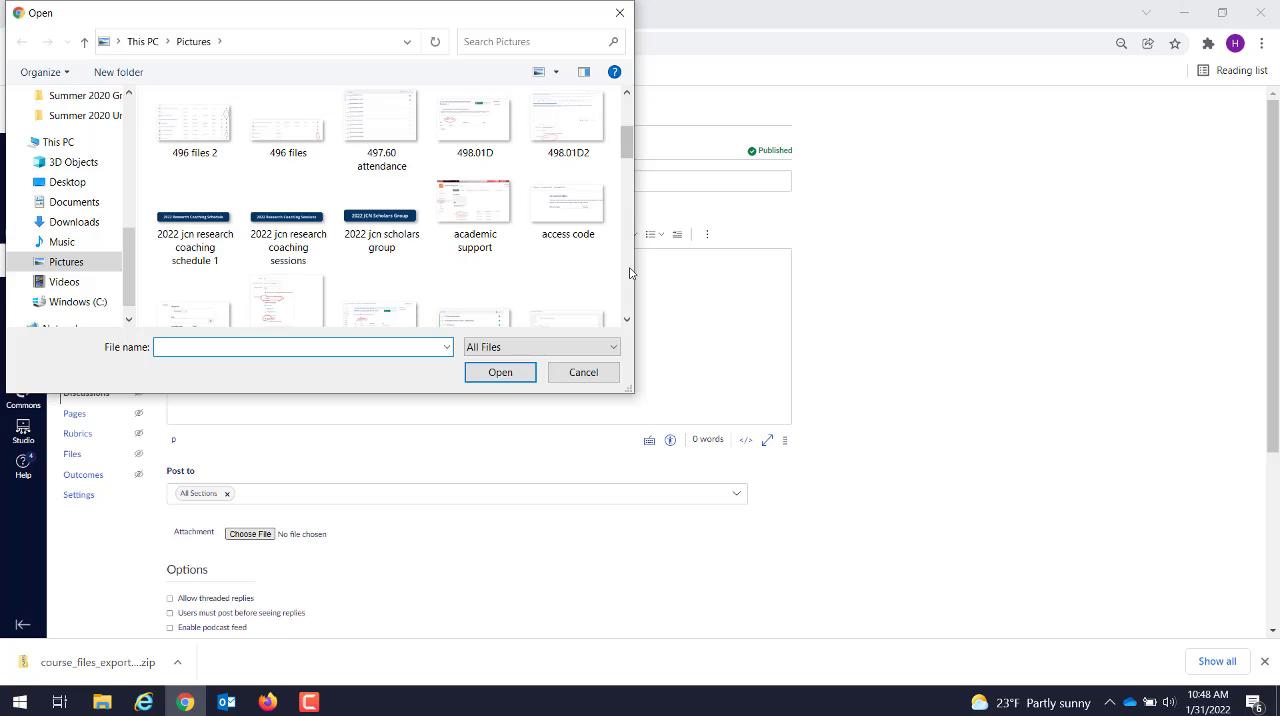
pyautogui.scroll(2, 628, 100)
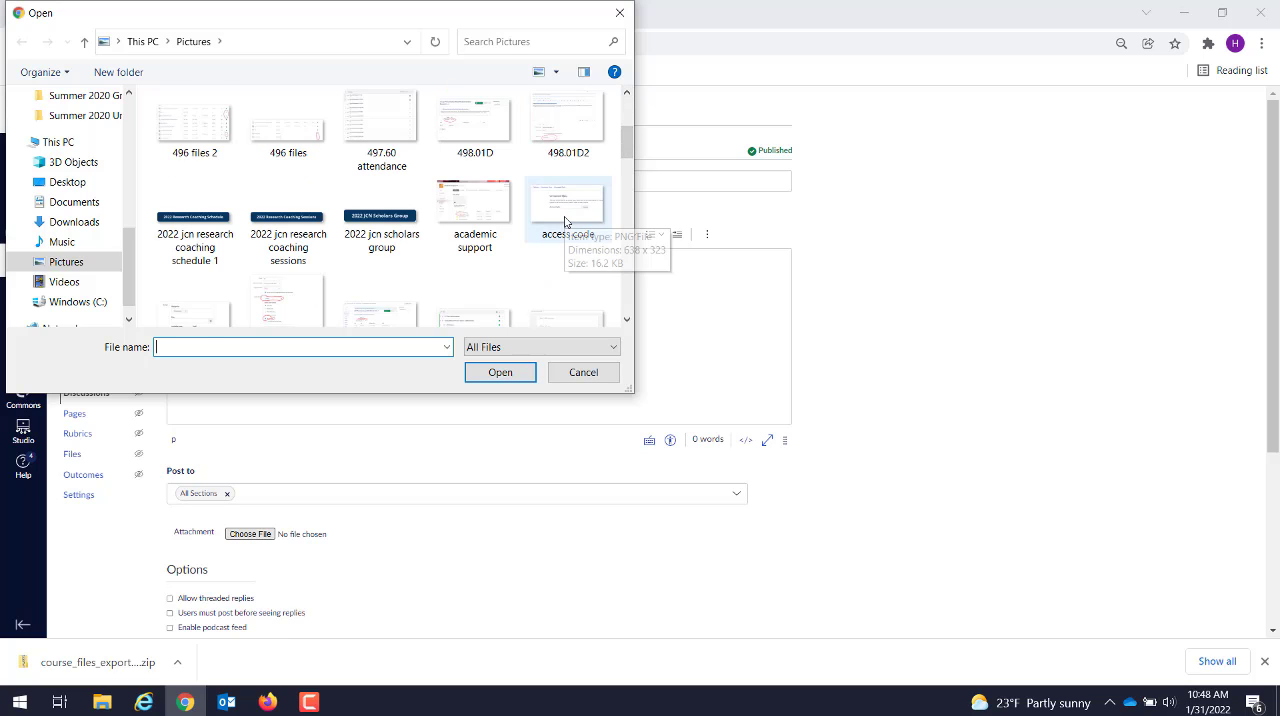
pyautogui.click(566, 221)
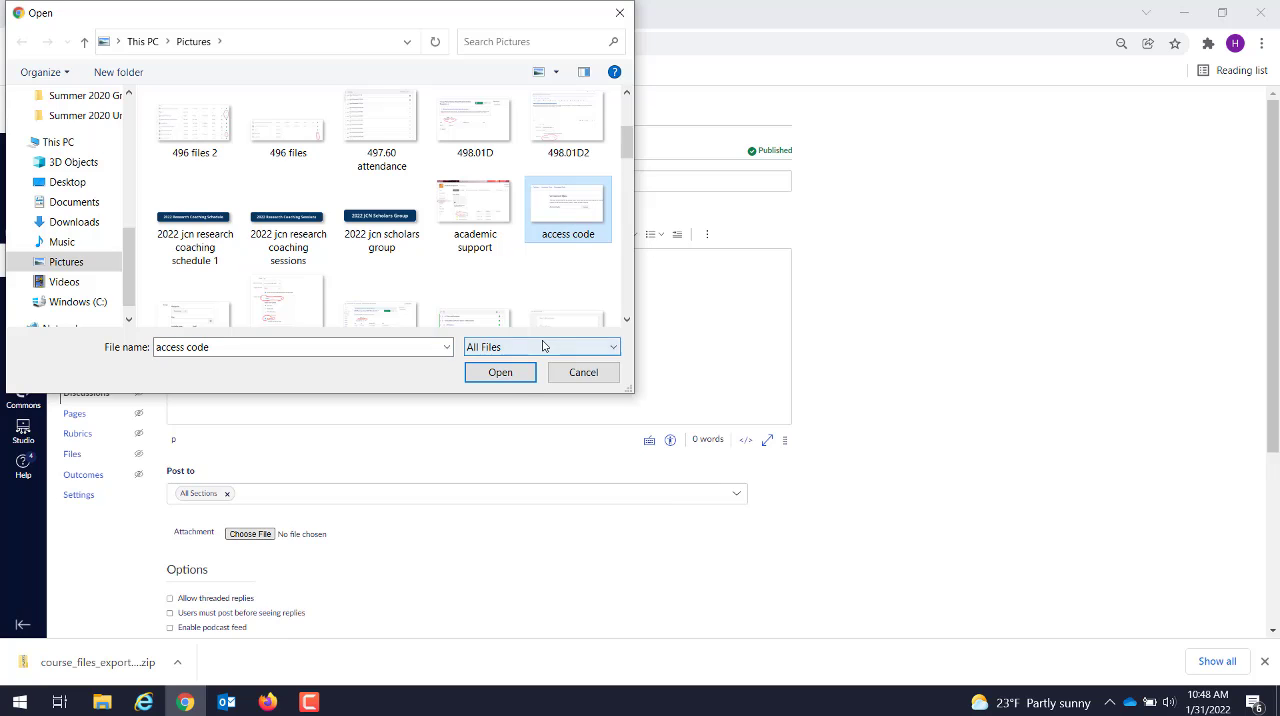
pyautogui.click(510, 378)
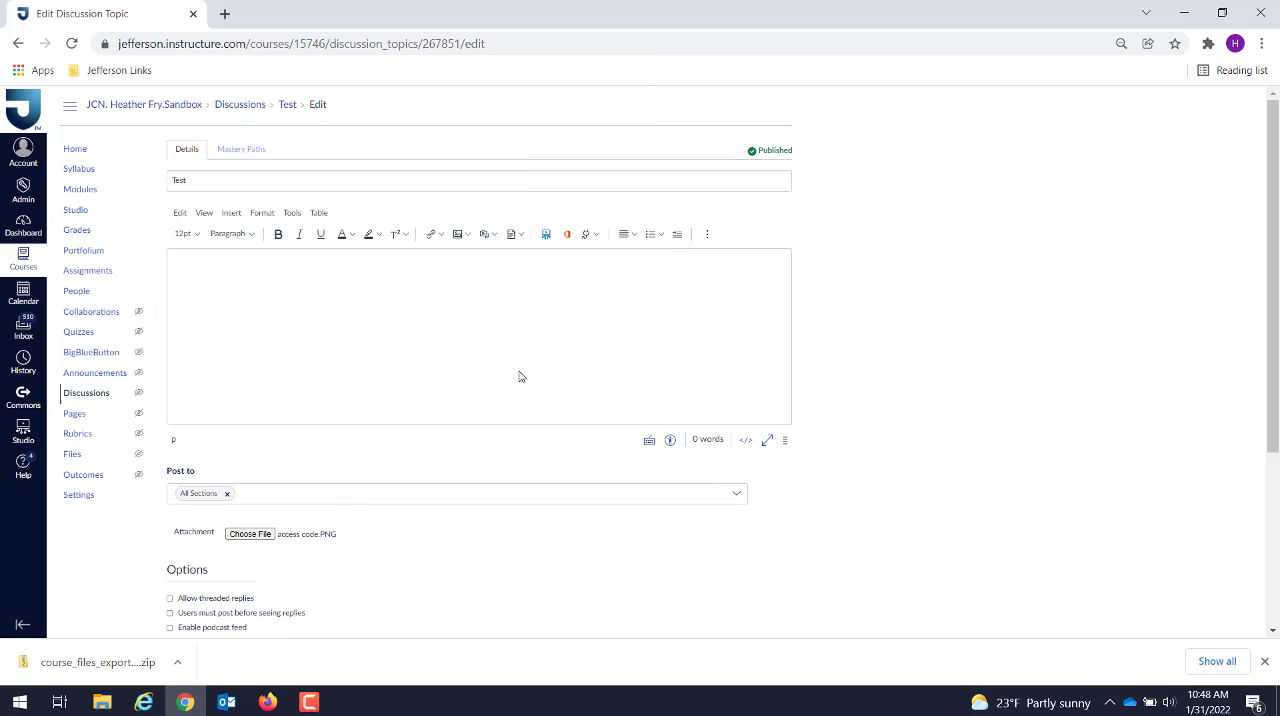
pyautogui.scroll(-3, 1276, 618)
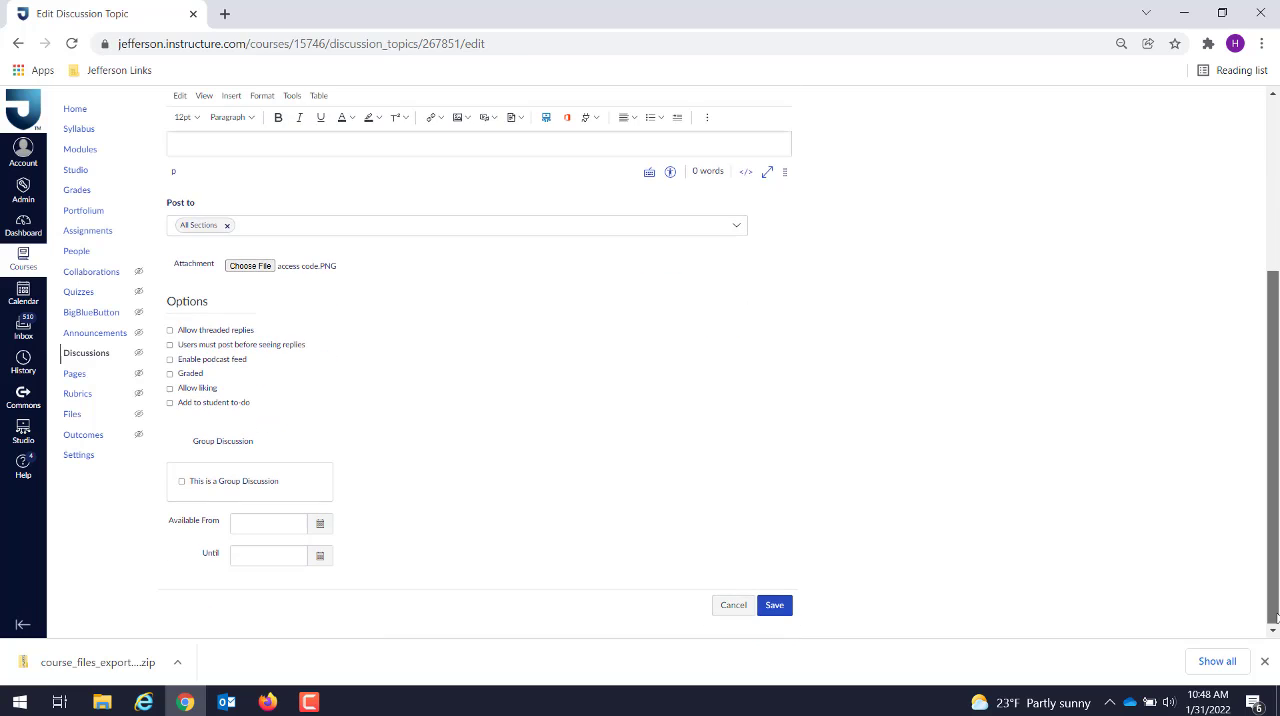
pyautogui.click(773, 607)
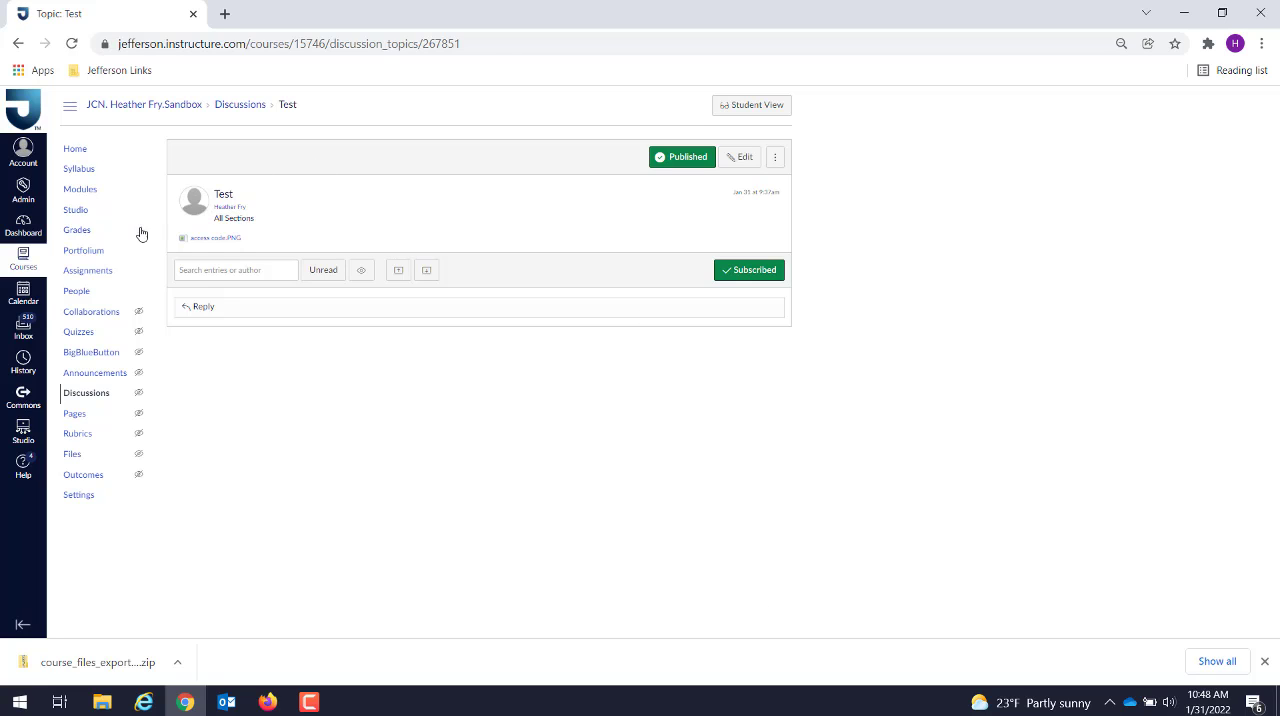
pyautogui.click(73, 458)
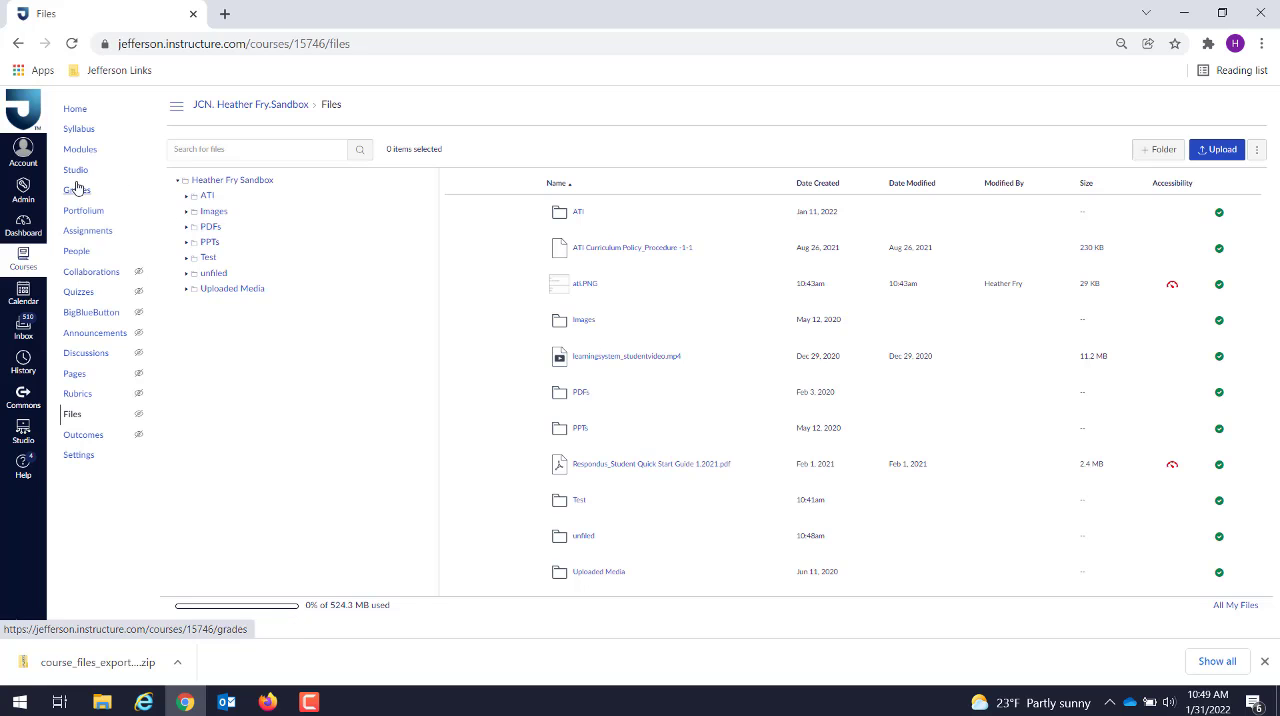
# Step: Browse the course files available to add to the Course Resources module and cancel without adding an item
pyautogui.click(89, 153)
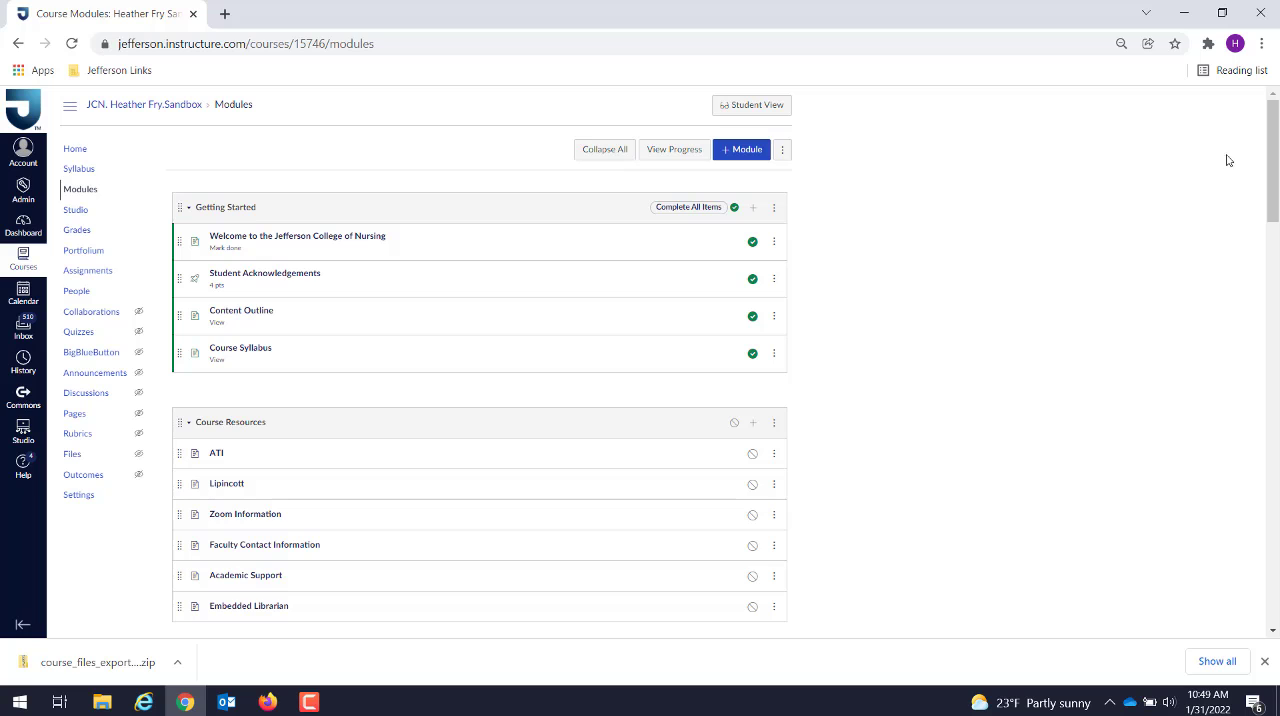
pyautogui.moveTo(1275, 158); pyautogui.dragTo(1277, 228)
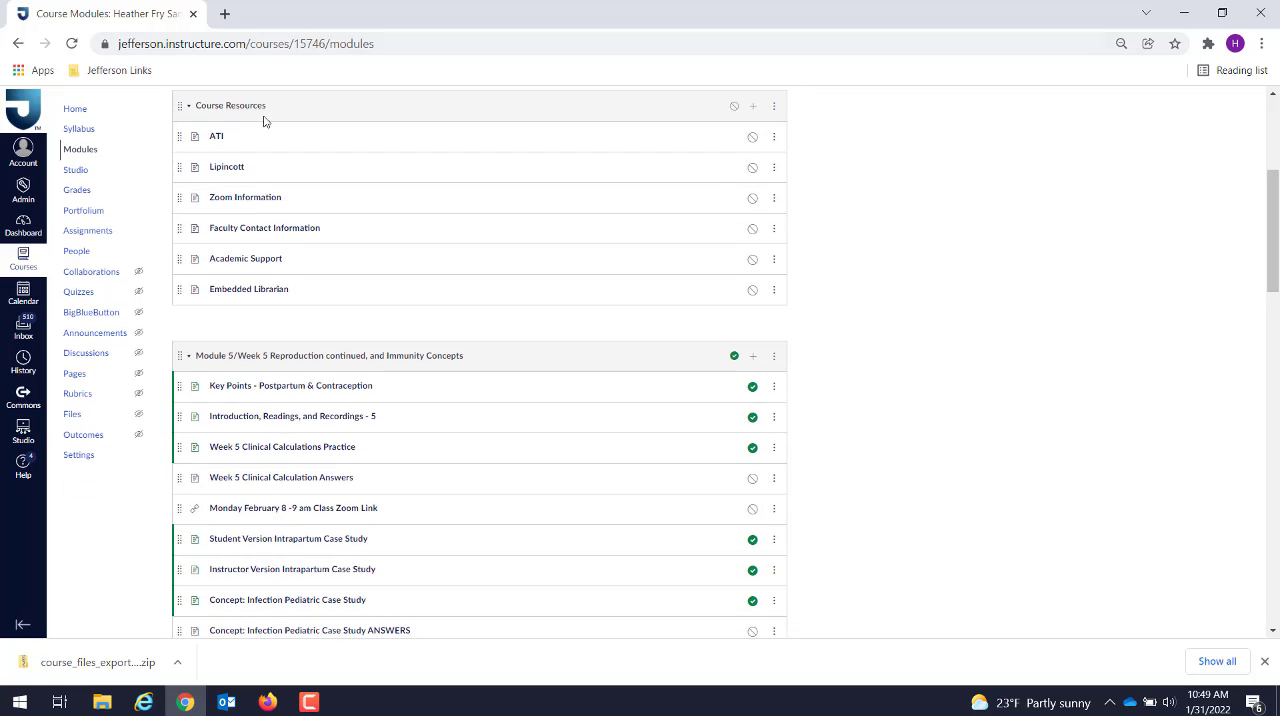
pyautogui.click(754, 106)
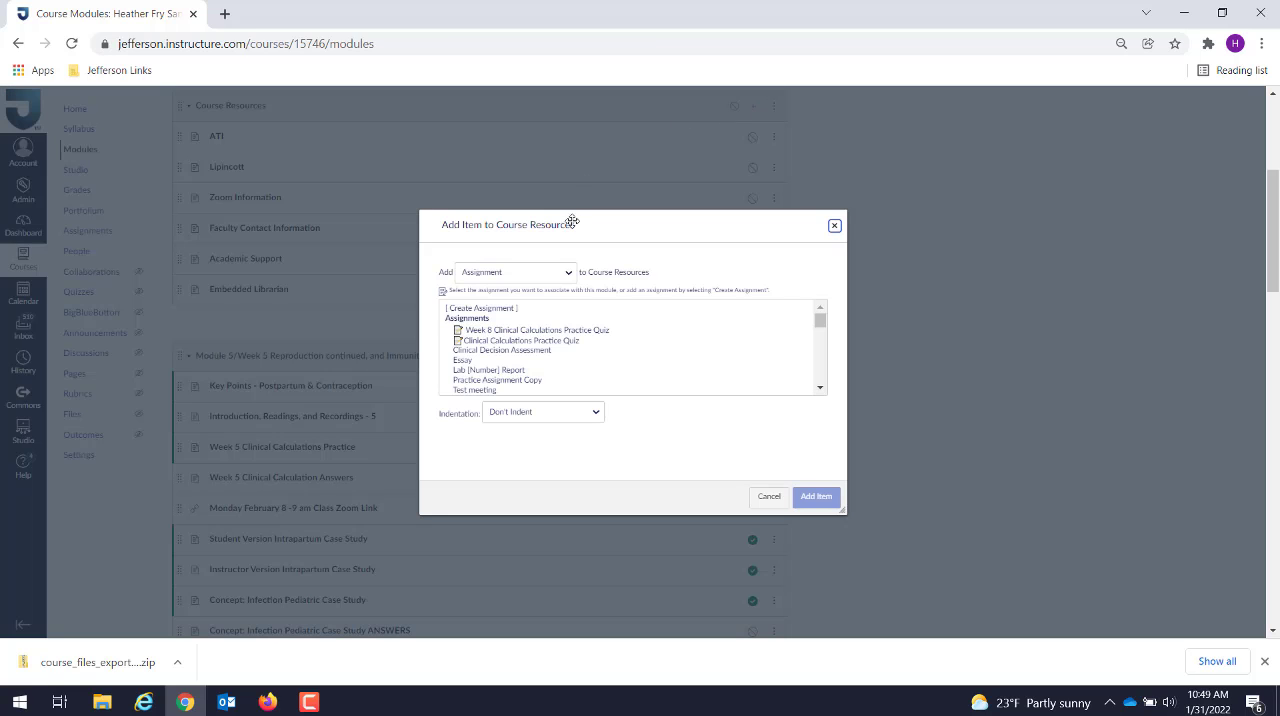
pyautogui.click(549, 275)
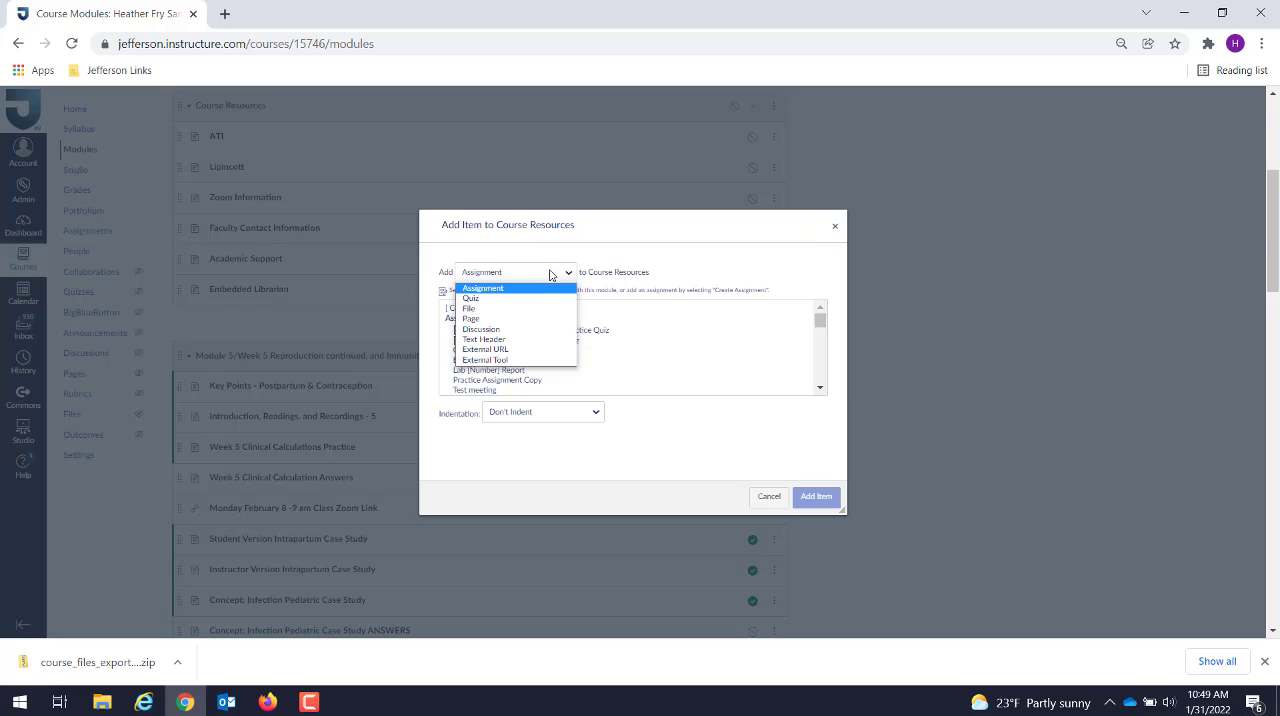
pyautogui.click(526, 309)
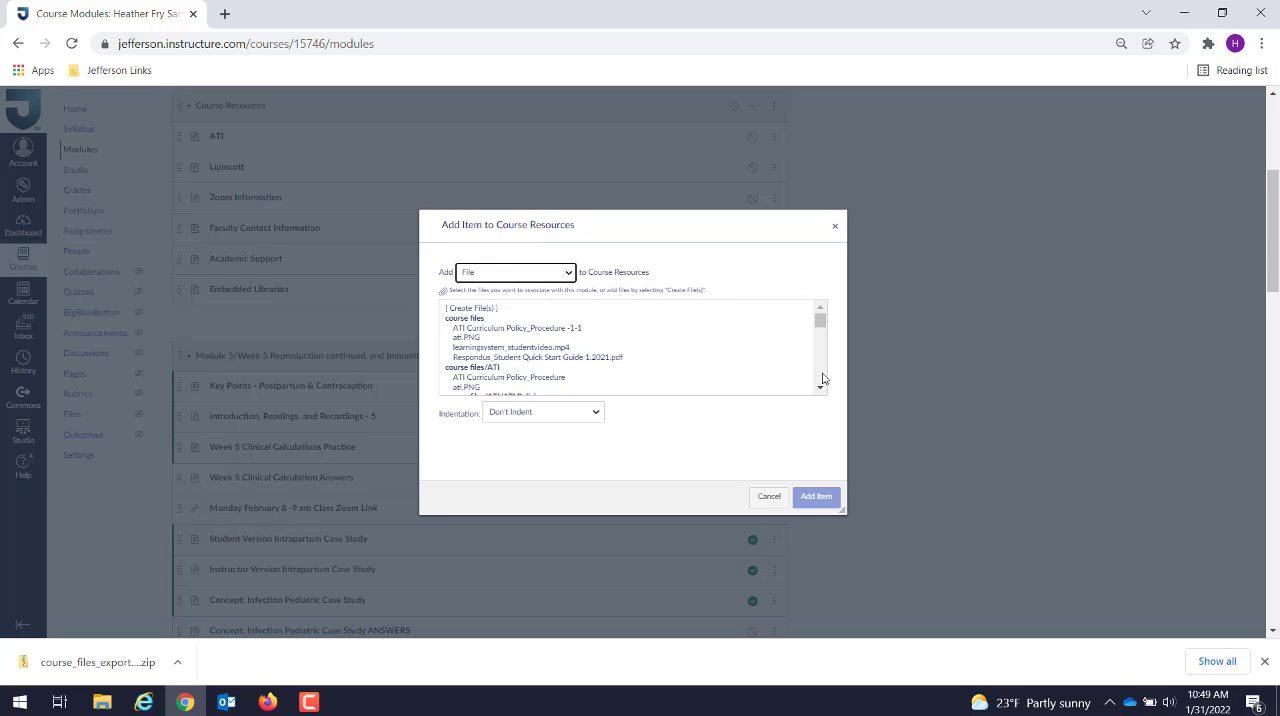
pyautogui.moveTo(822, 389); pyautogui.dragTo(822, 389)
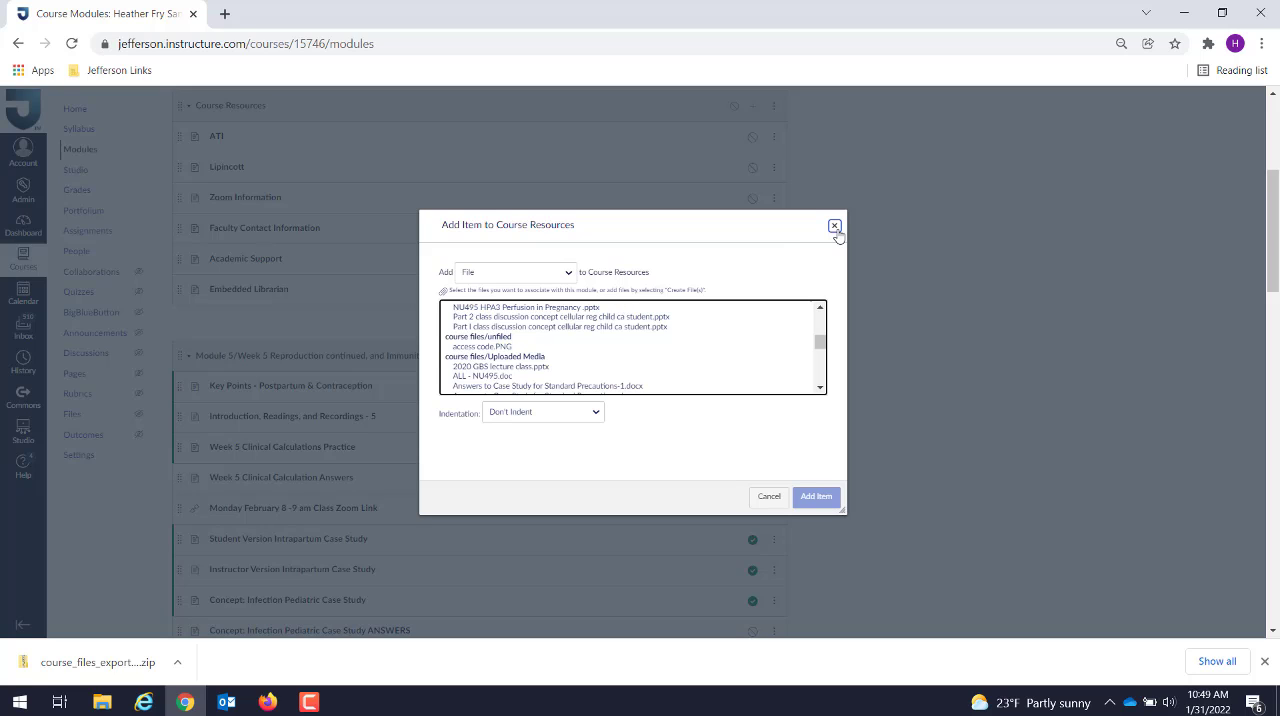
pyautogui.click(769, 502)
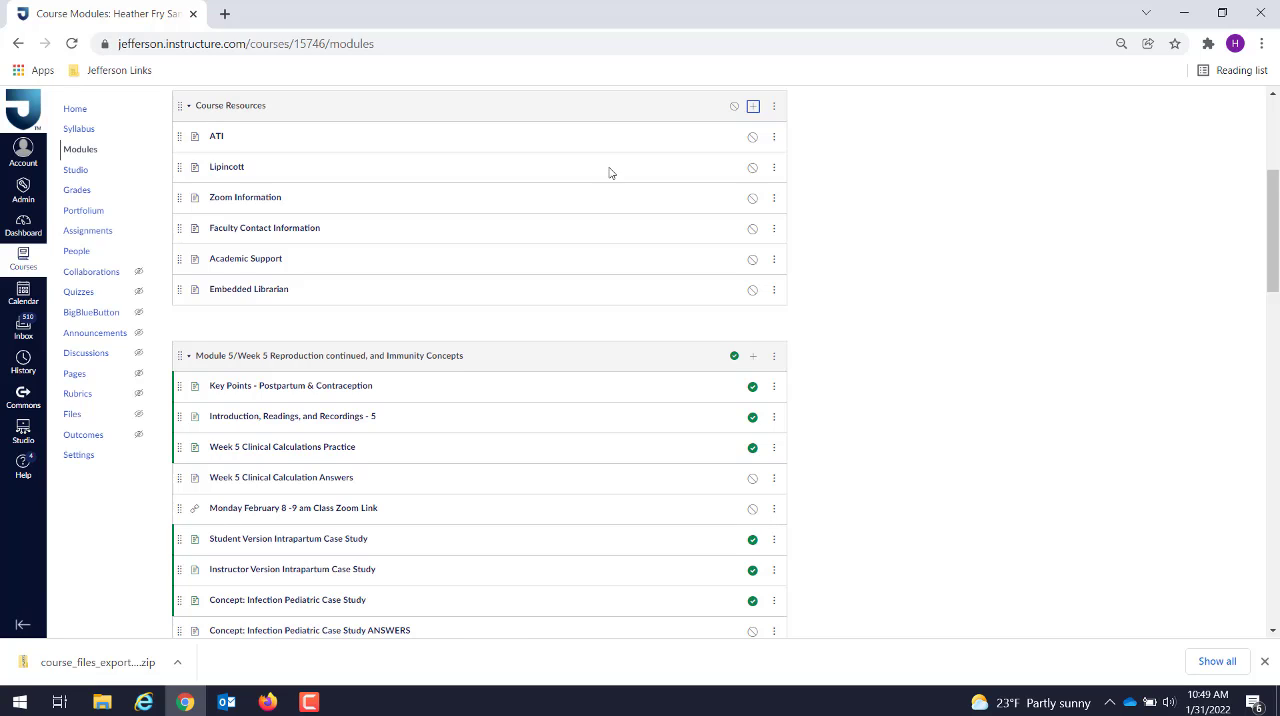
# Step: Insert a link to the course document Elevator Speech Assignment Fall 21_Rubric_MSN.pdf in the ATI page and save the page
pyautogui.click(216, 137)
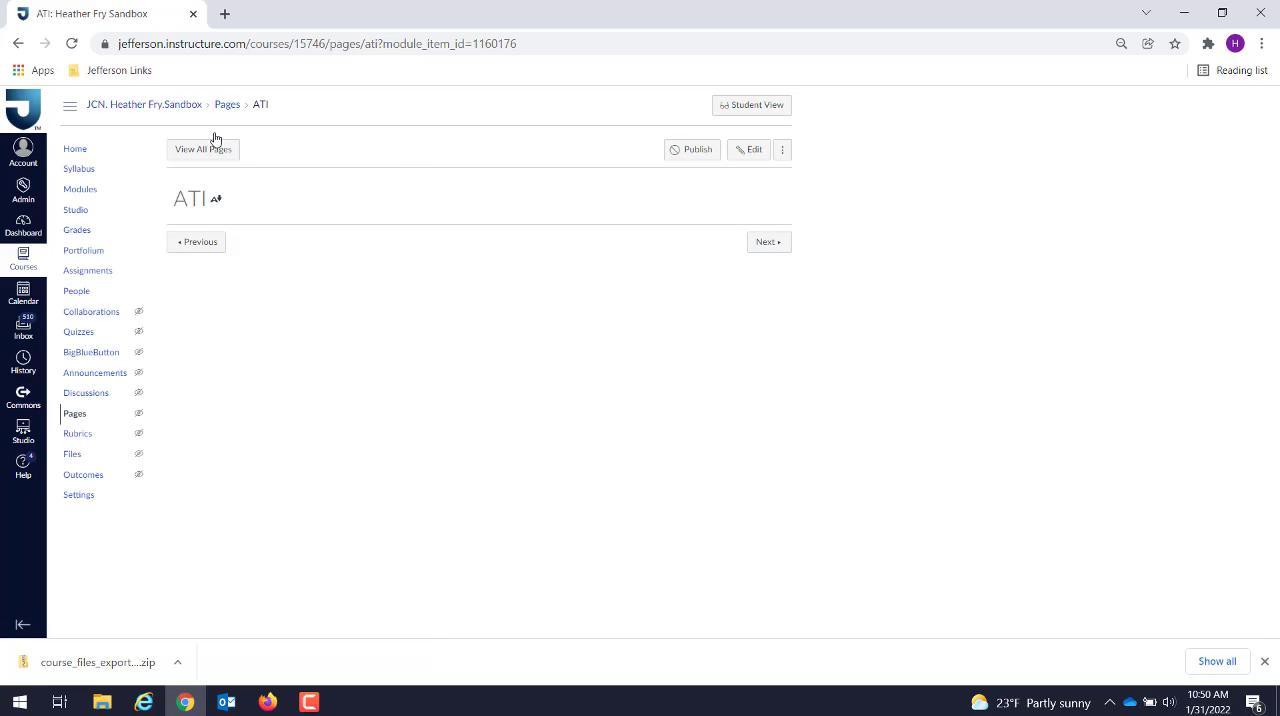
pyautogui.click(748, 151)
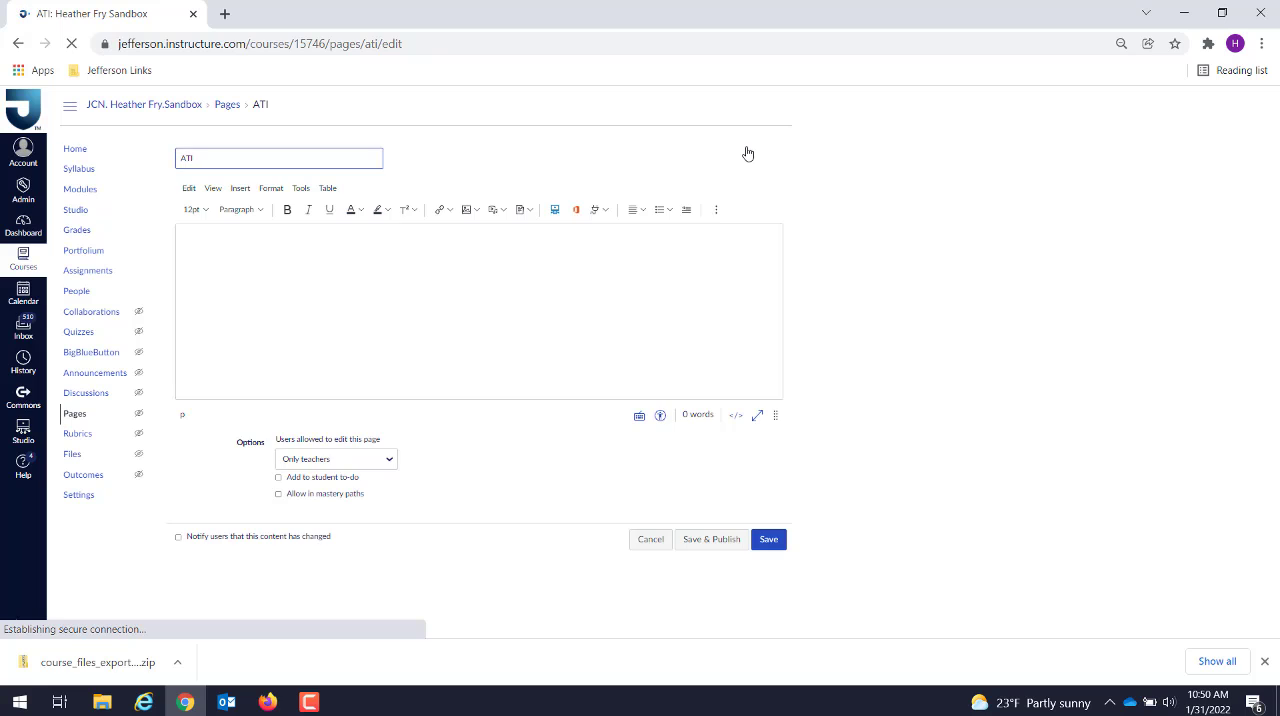
pyautogui.click(522, 209)
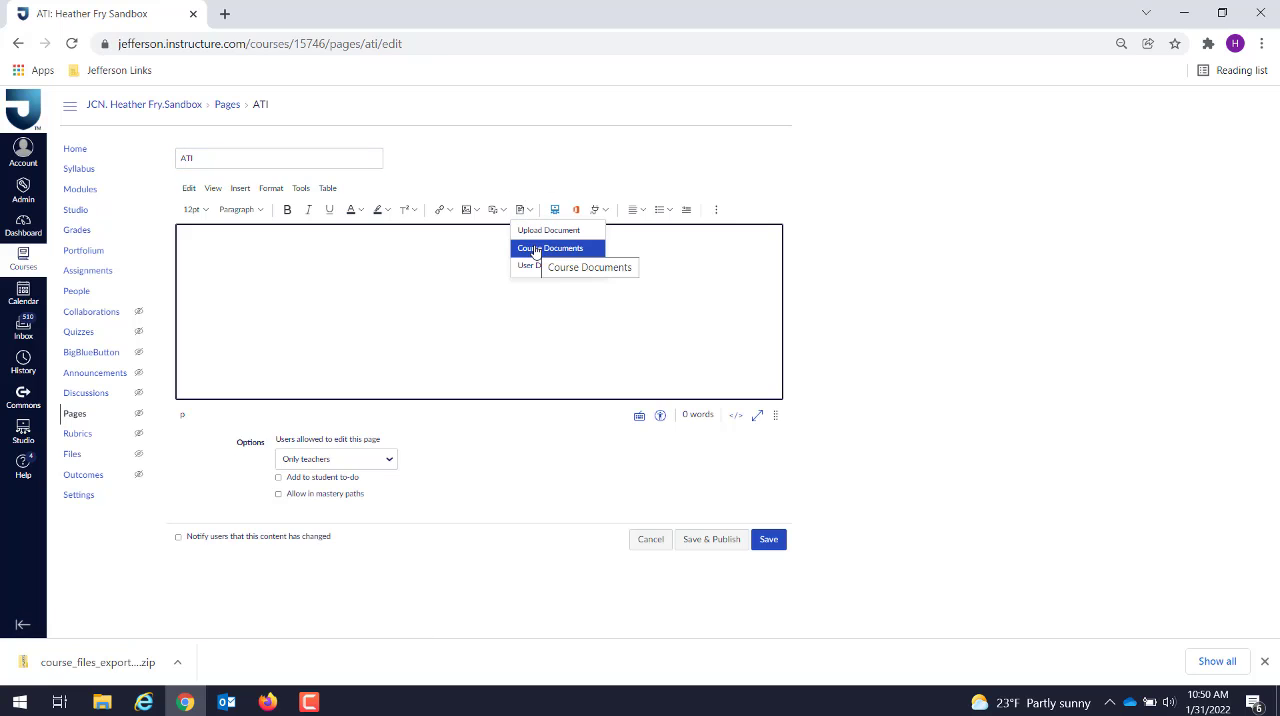
pyautogui.click(536, 252)
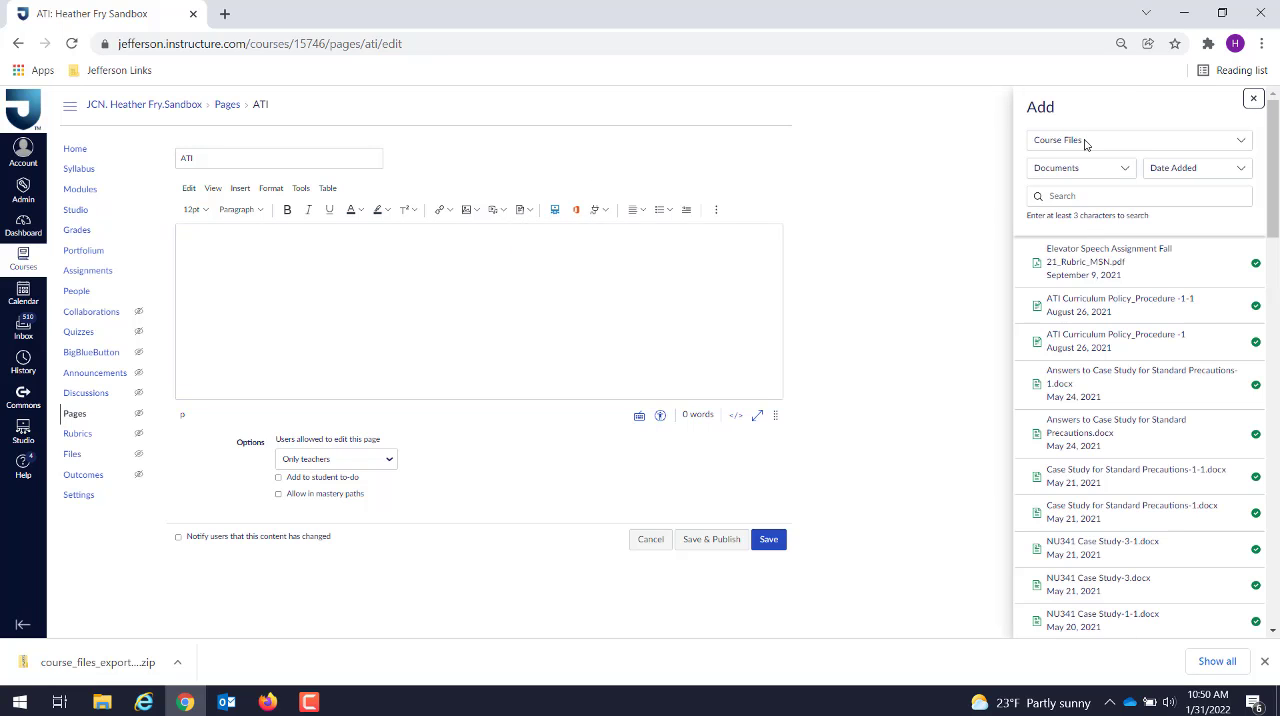
pyautogui.click(1095, 260)
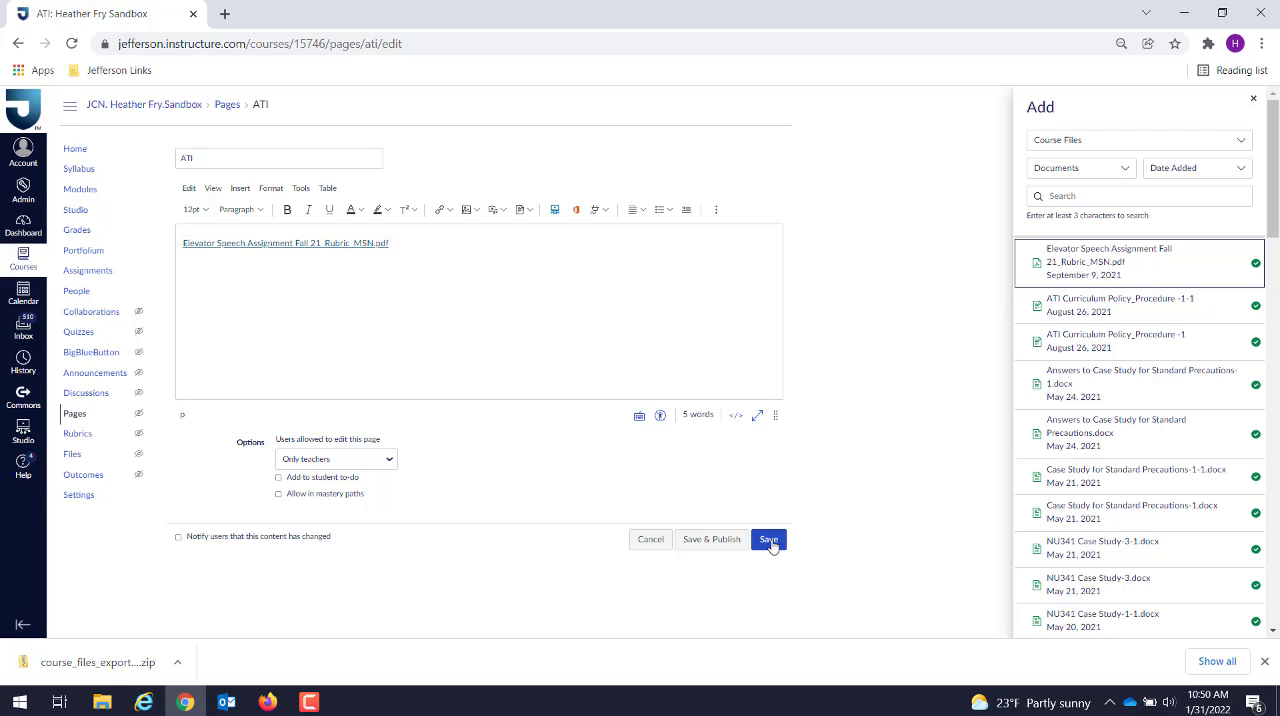
pyautogui.click(768, 540)
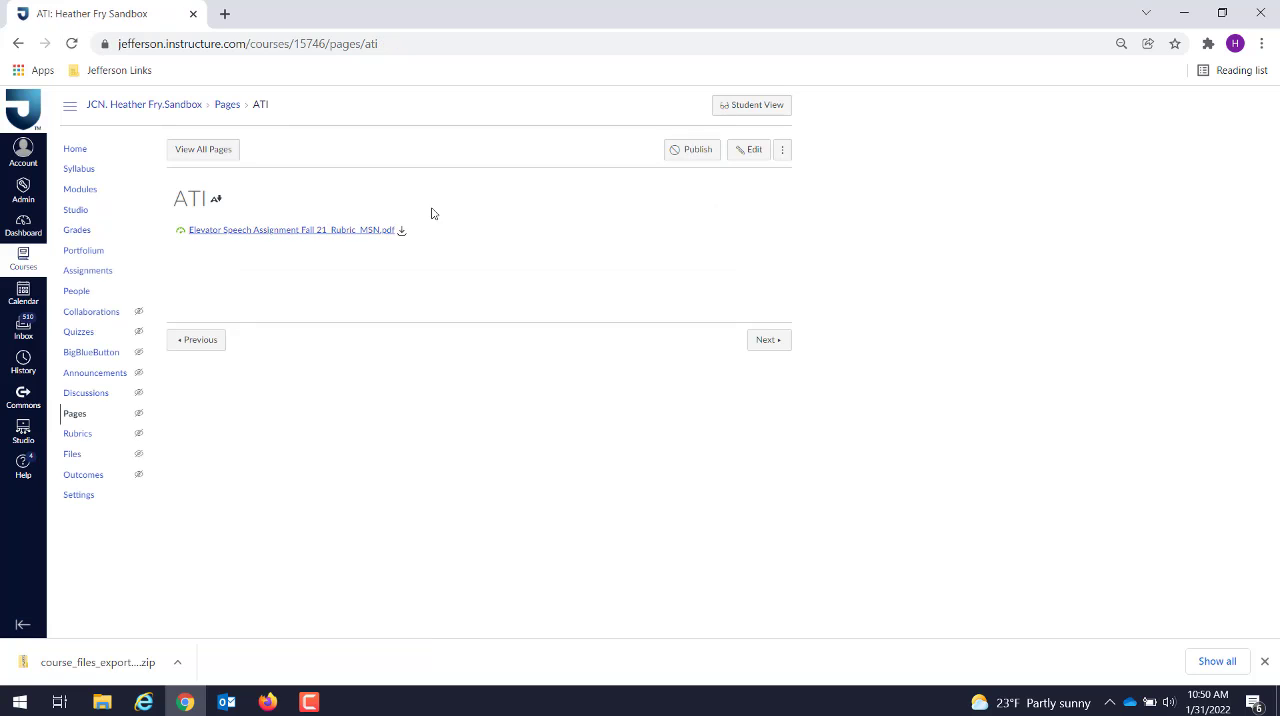
# Step: Open the assignment Week #1 Practice: 50 ATI Pharmacology Questions from the Weekly ATI Assignments group
pyautogui.click(81, 272)
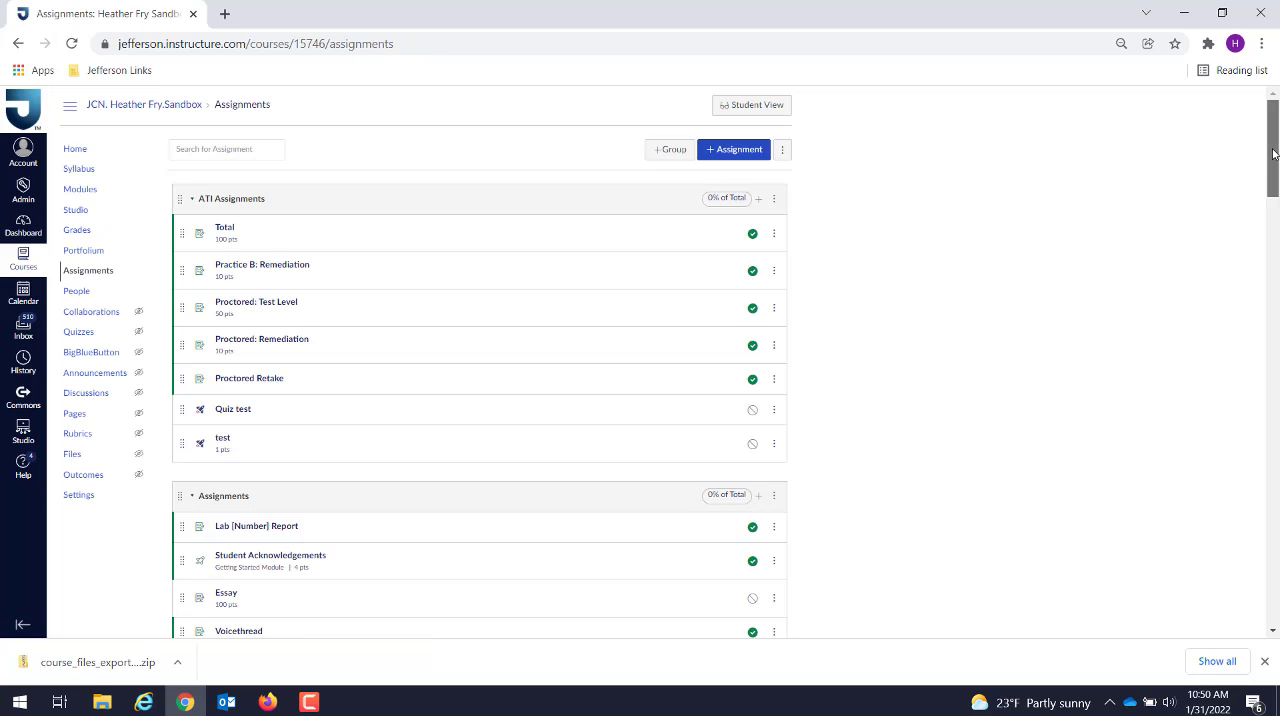
pyautogui.moveTo(1273, 153); pyautogui.dragTo(1218, 447)
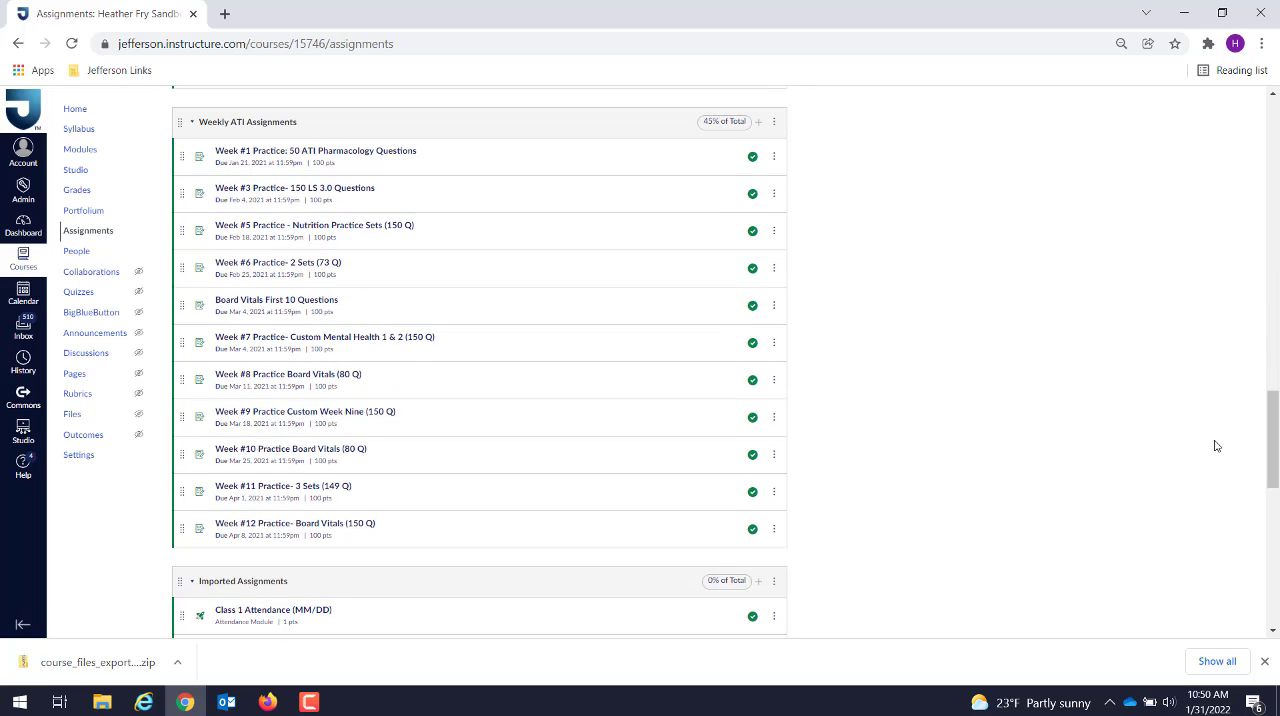
pyautogui.click(381, 152)
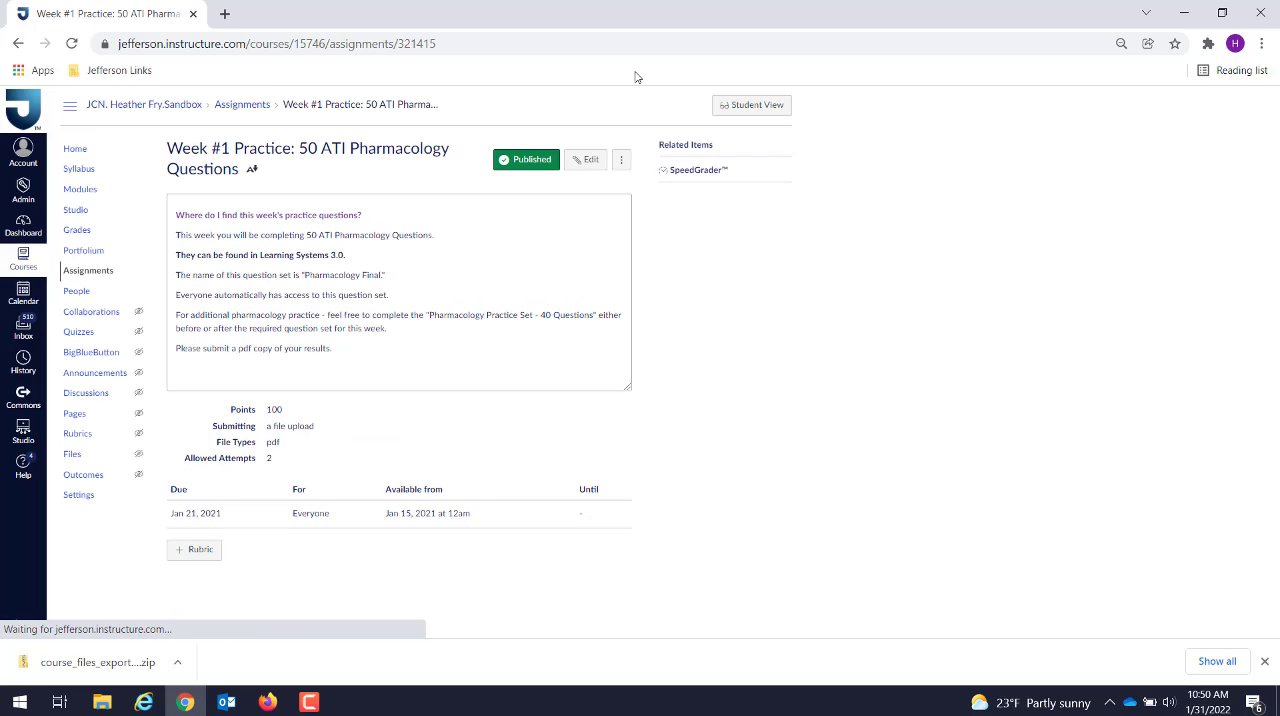
# Step: Edit the Week #1 Practice assignment and view the course documents available to link in its description, without inserting any
pyautogui.click(590, 162)
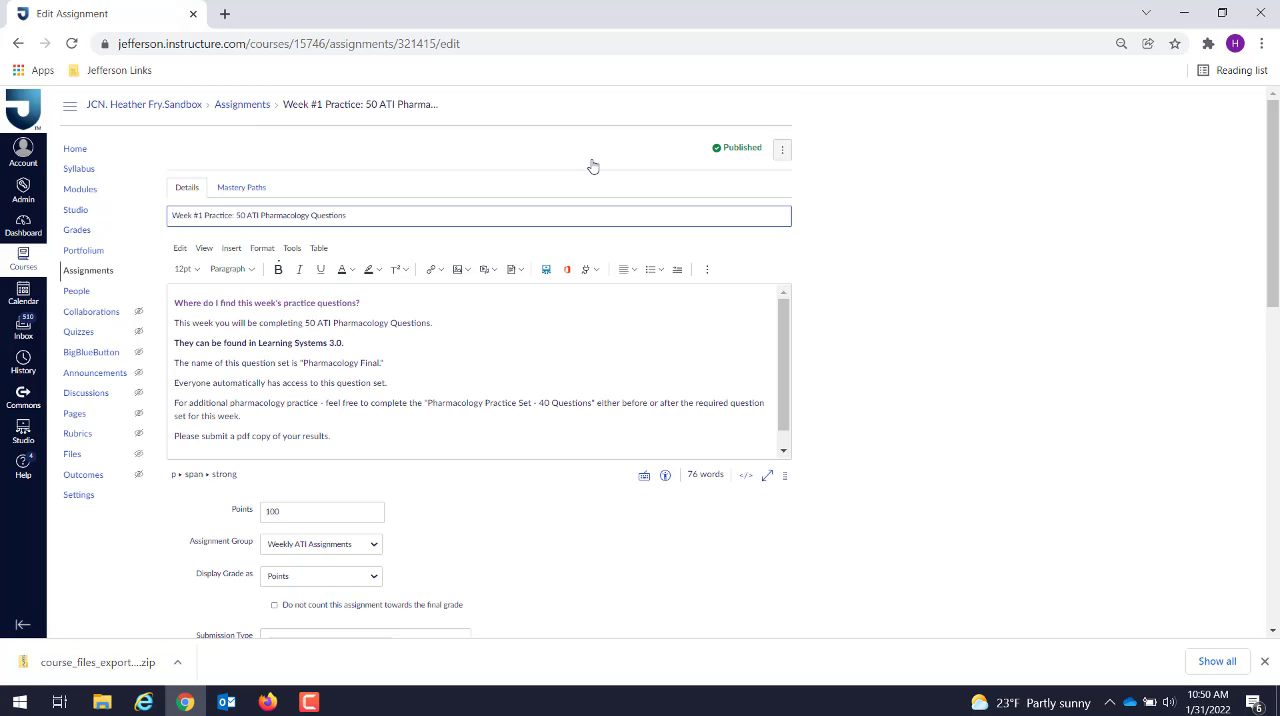
pyautogui.click(519, 273)
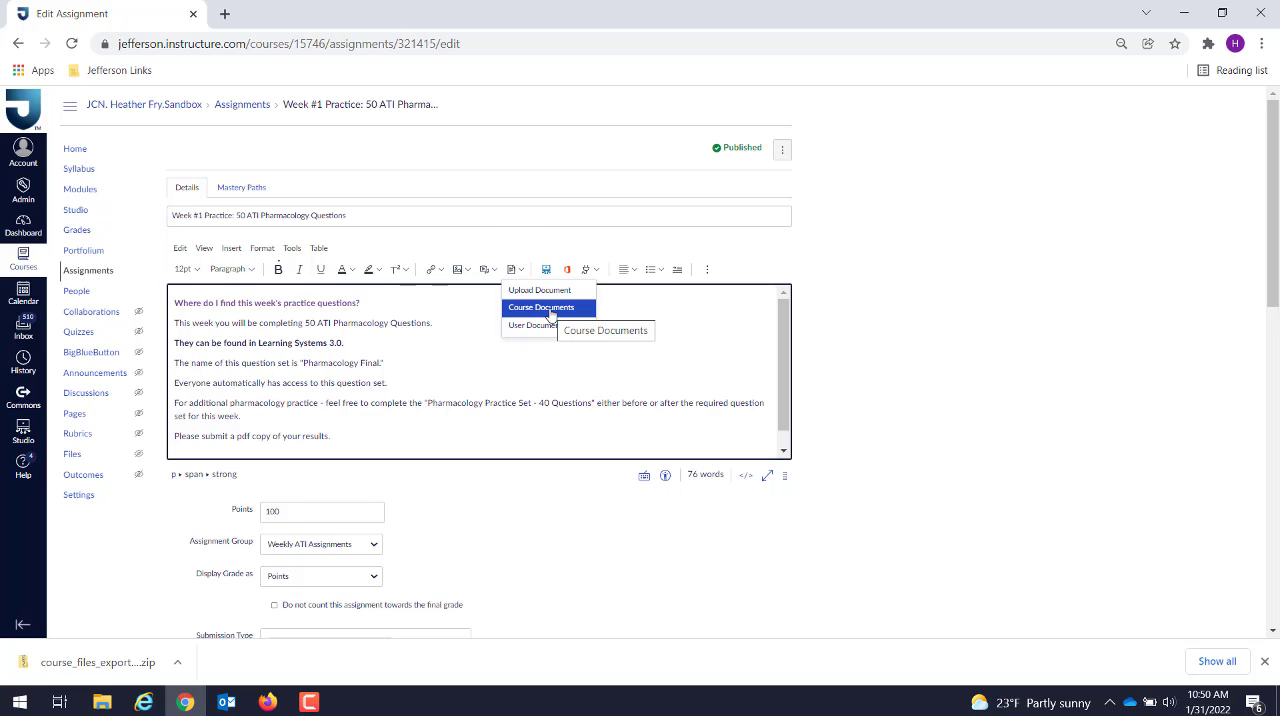
pyautogui.click(545, 309)
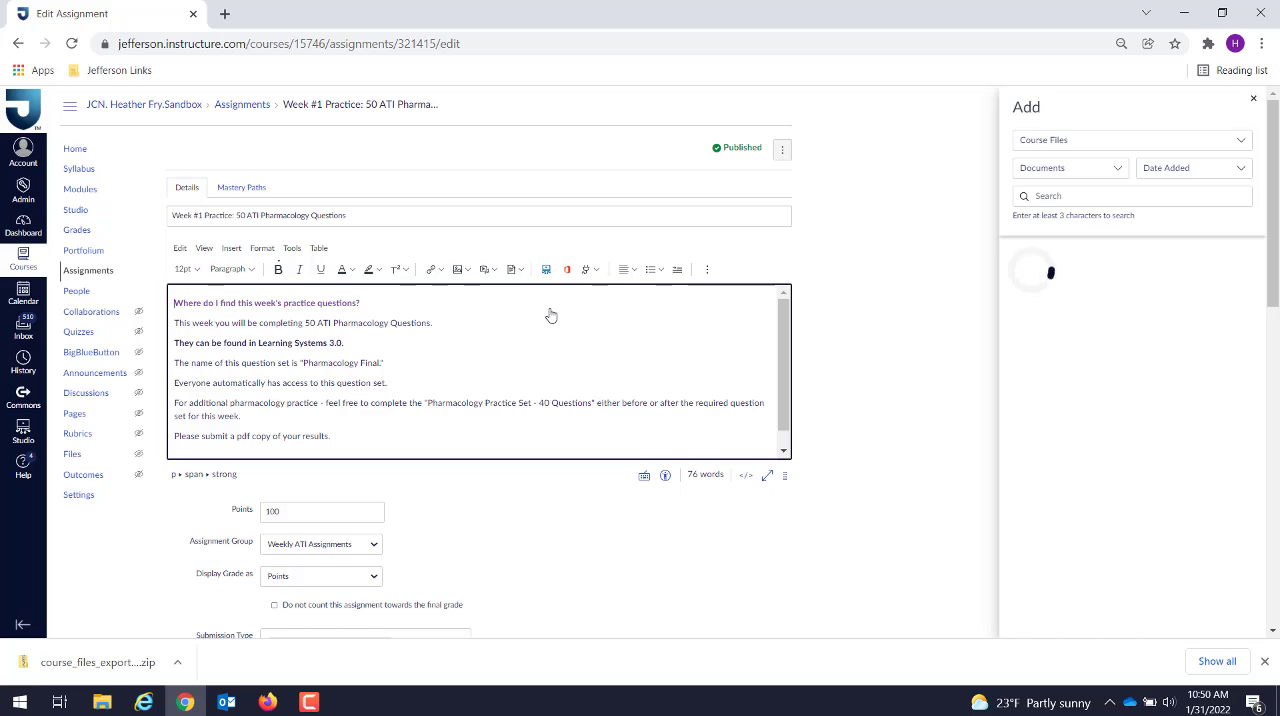
pyautogui.click(1239, 100)
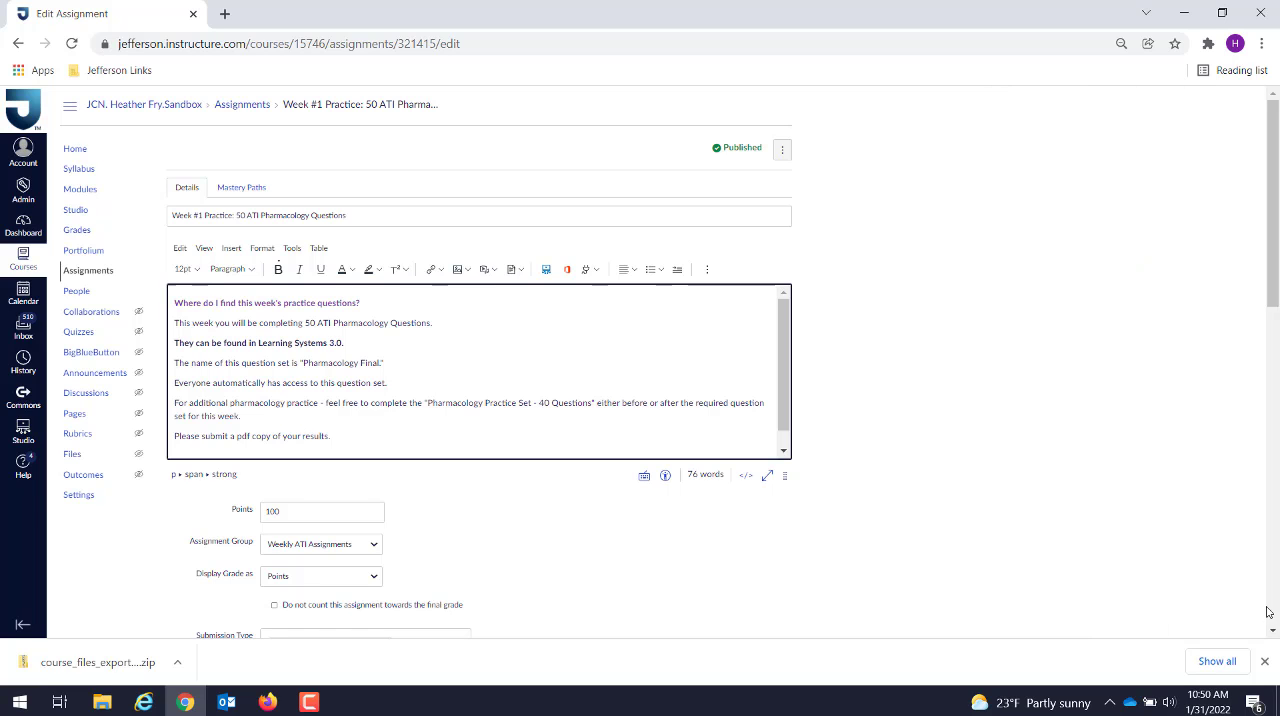
# Step: Cancel the assignment edit without saving and return to the course files
pyautogui.scroll(-5, 1274, 626)
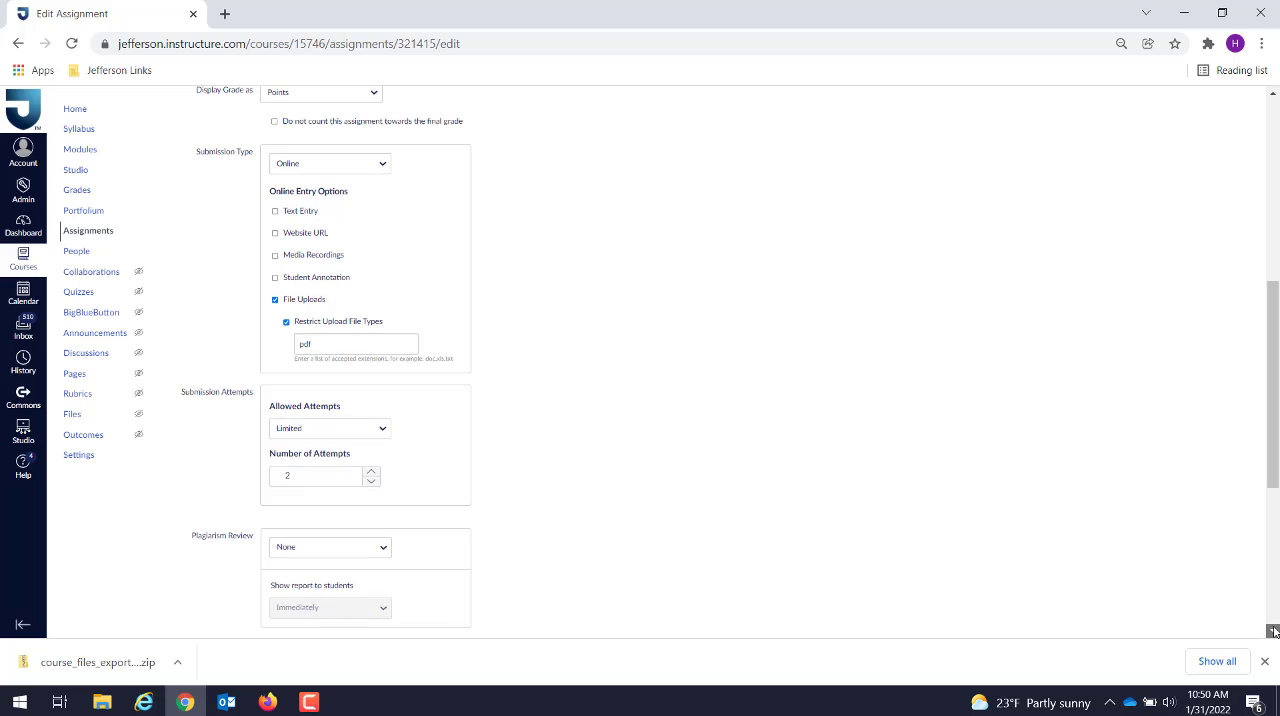
pyautogui.scroll(-3, 1274, 626)
pyautogui.scroll(-2, 1274, 620)
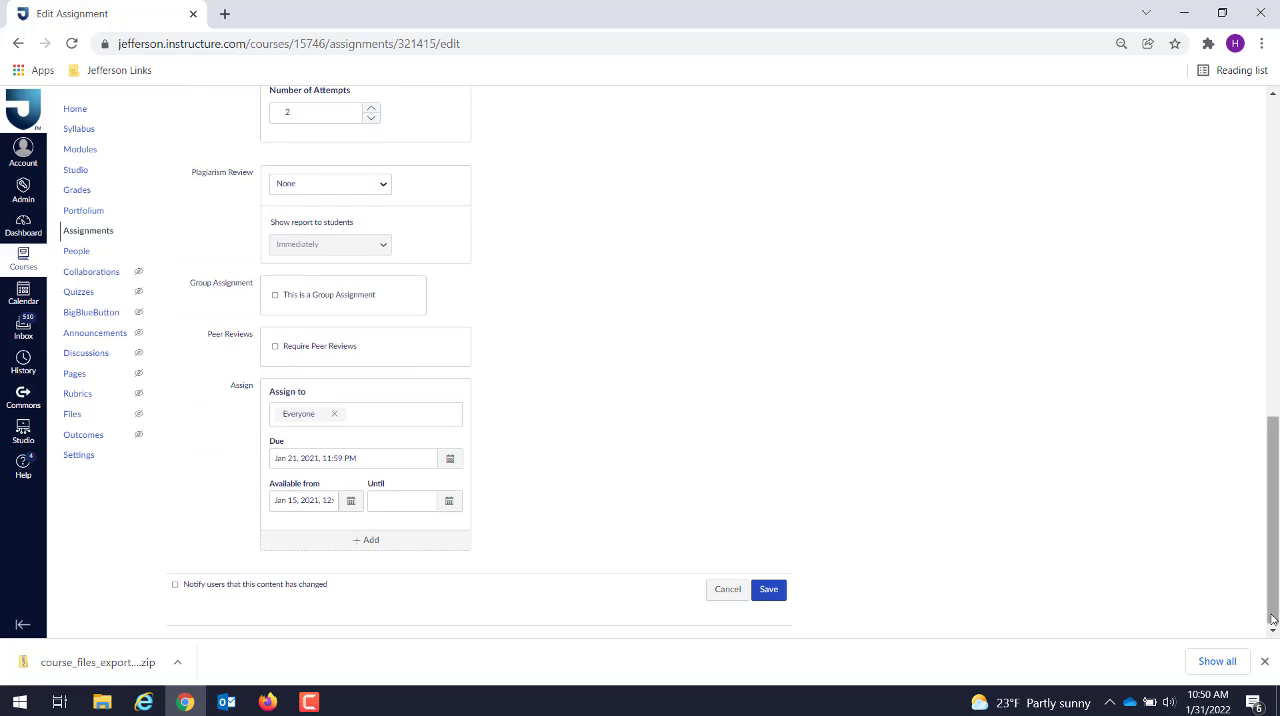
pyautogui.click(728, 589)
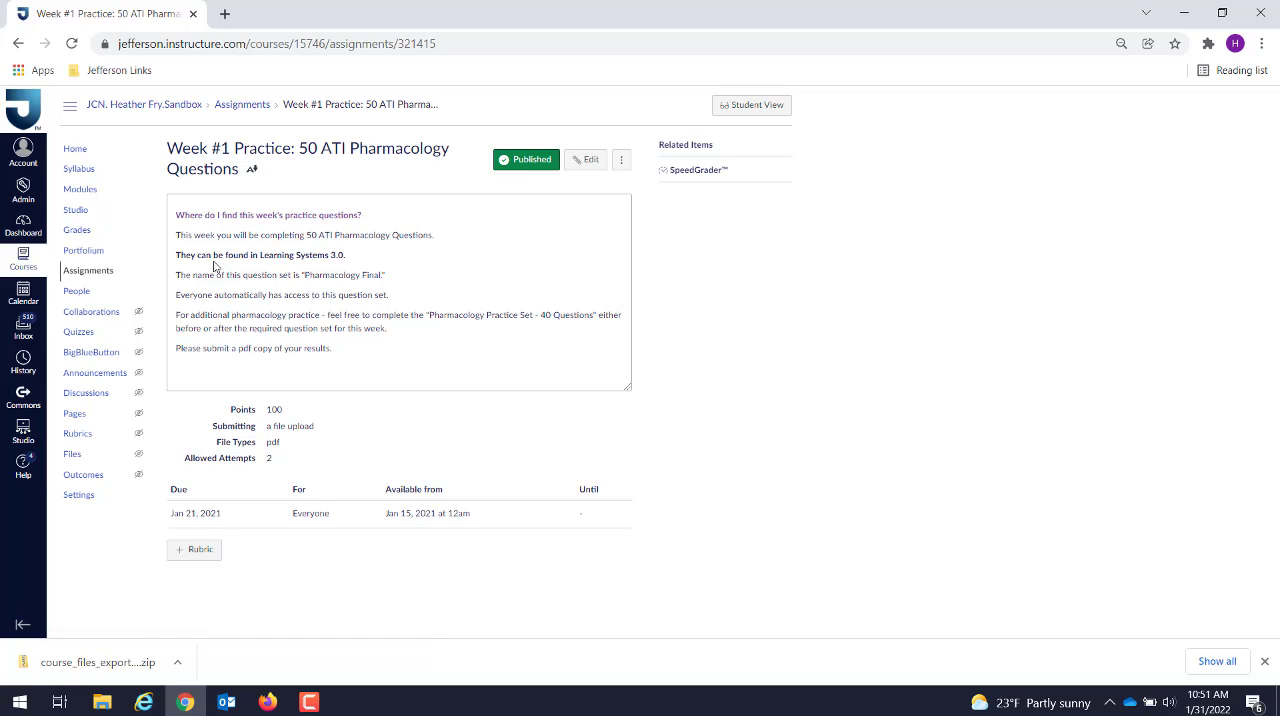
pyautogui.click(67, 457)
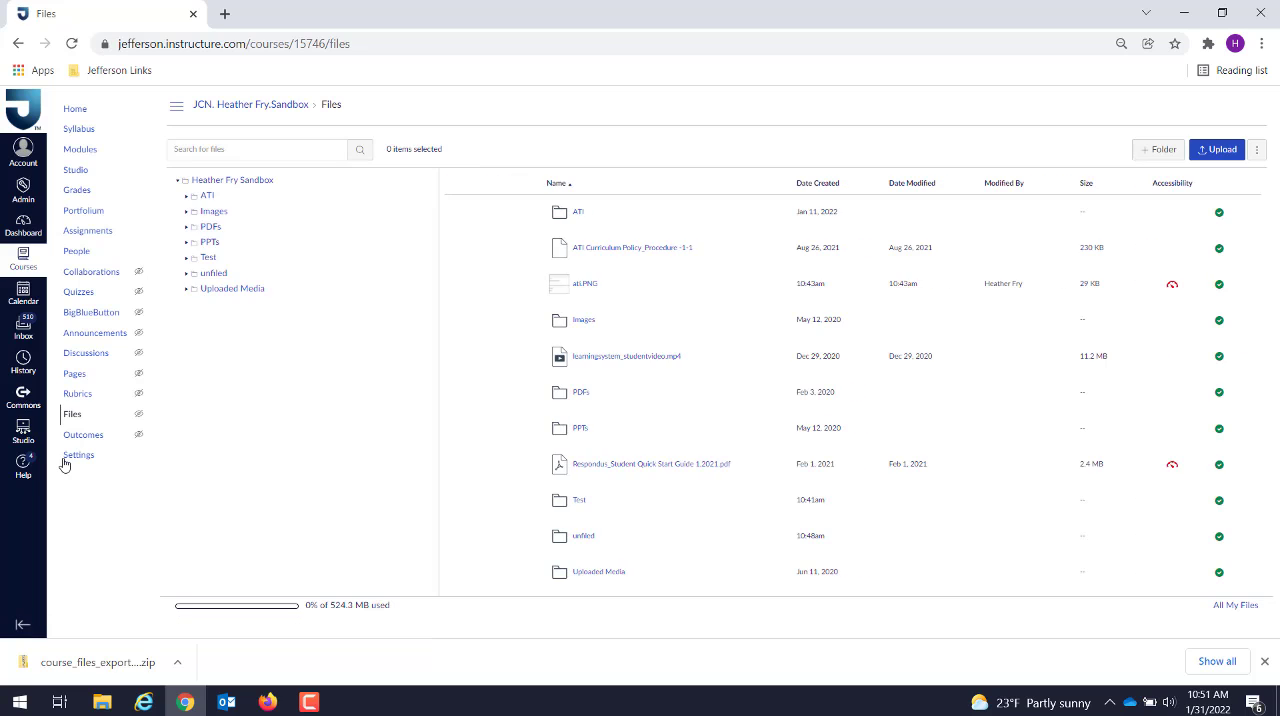